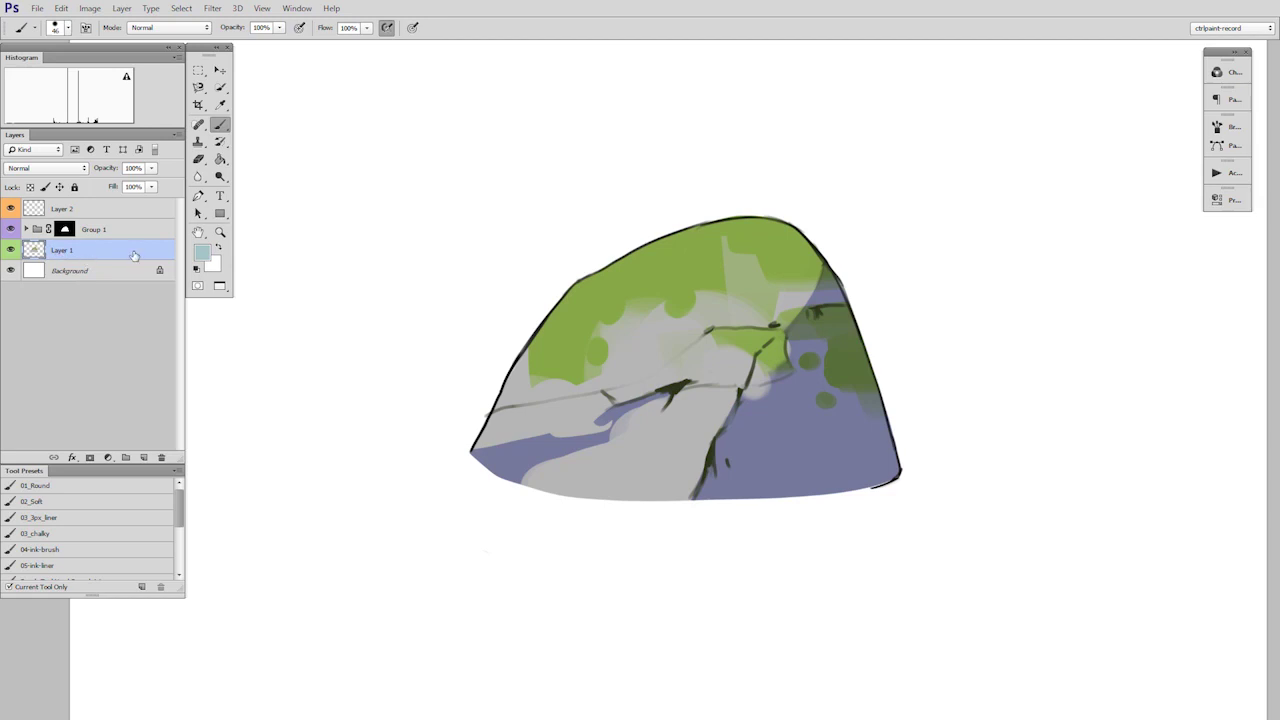
Check what the line layer, the shadow group and the colour layer each contribute to the rock by toggling their visibility.
{"action": "left_click", "coordinate": [11, 208]}
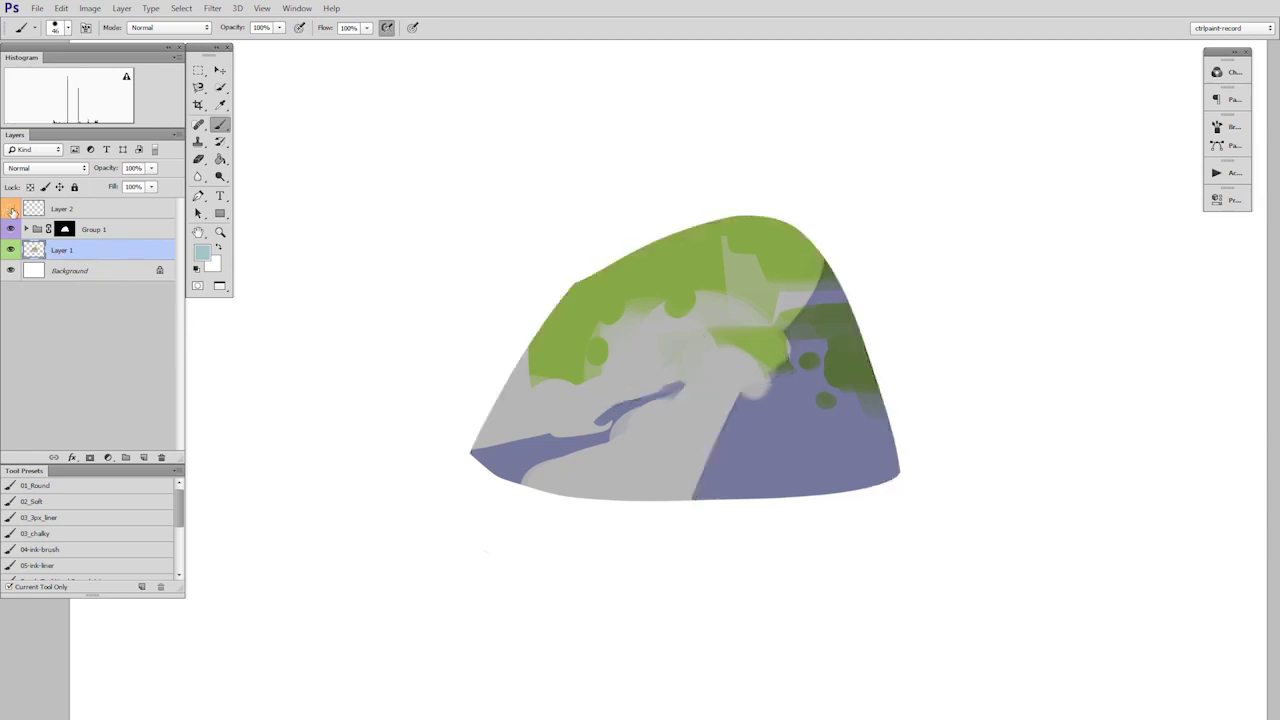
{"action": "left_click", "coordinate": [11, 208]}
{"action": "left_click", "coordinate": [15, 229]}
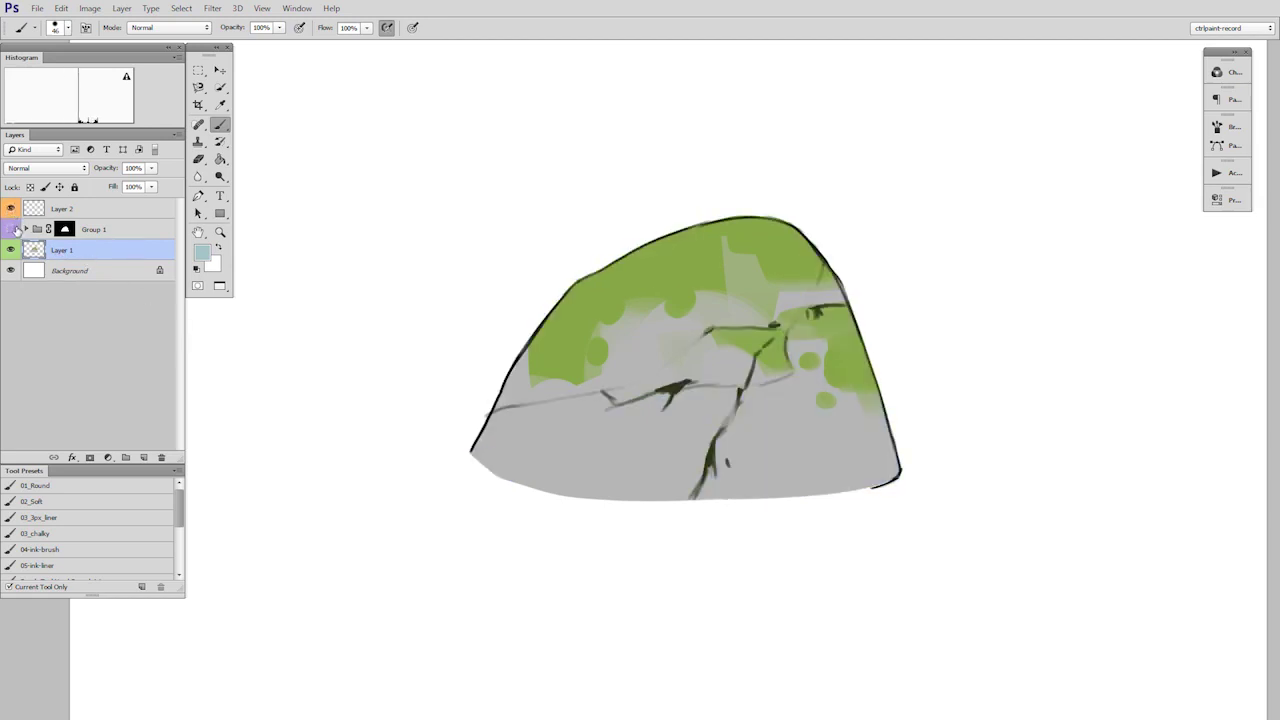
{"action": "left_click", "coordinate": [15, 229]}
{"action": "left_click", "coordinate": [11, 249]}
{"action": "left_click", "coordinate": [11, 249]}
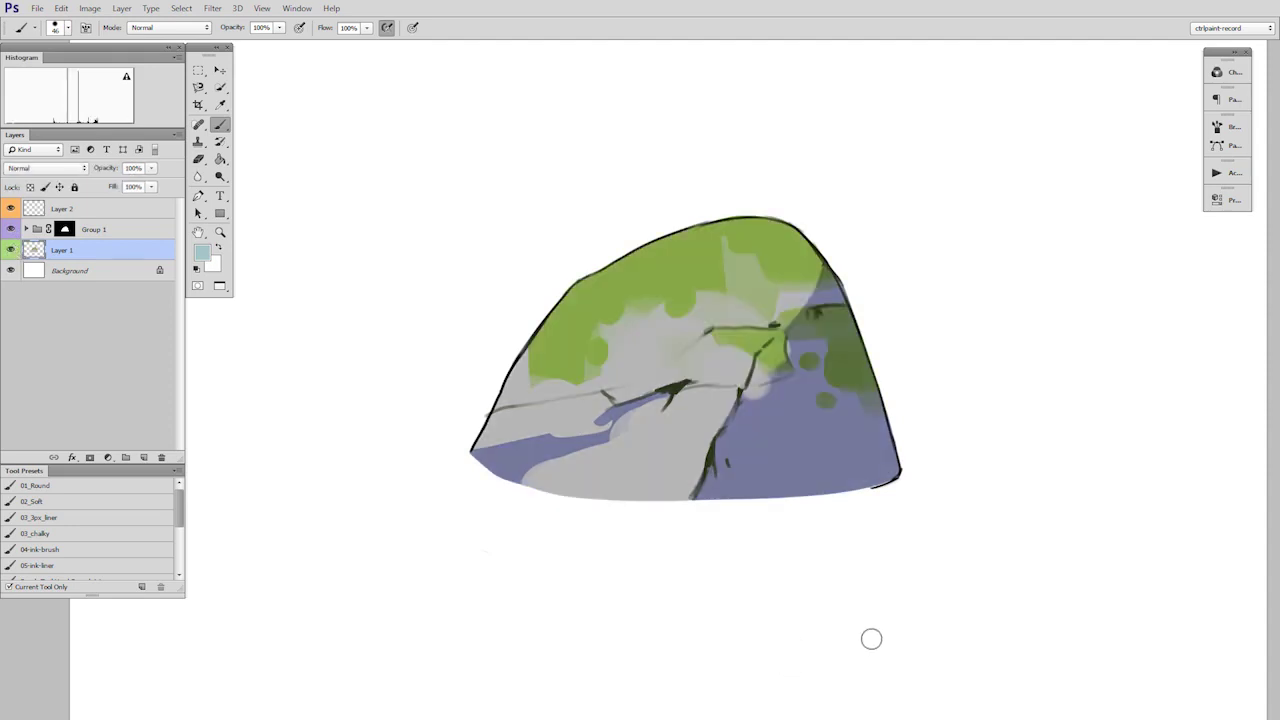
Softly erase part of the purple shadow on Layer 3 inside Group 1, around the crack in the rock's lower middle.
{"action": "left_click", "coordinate": [97, 234]}
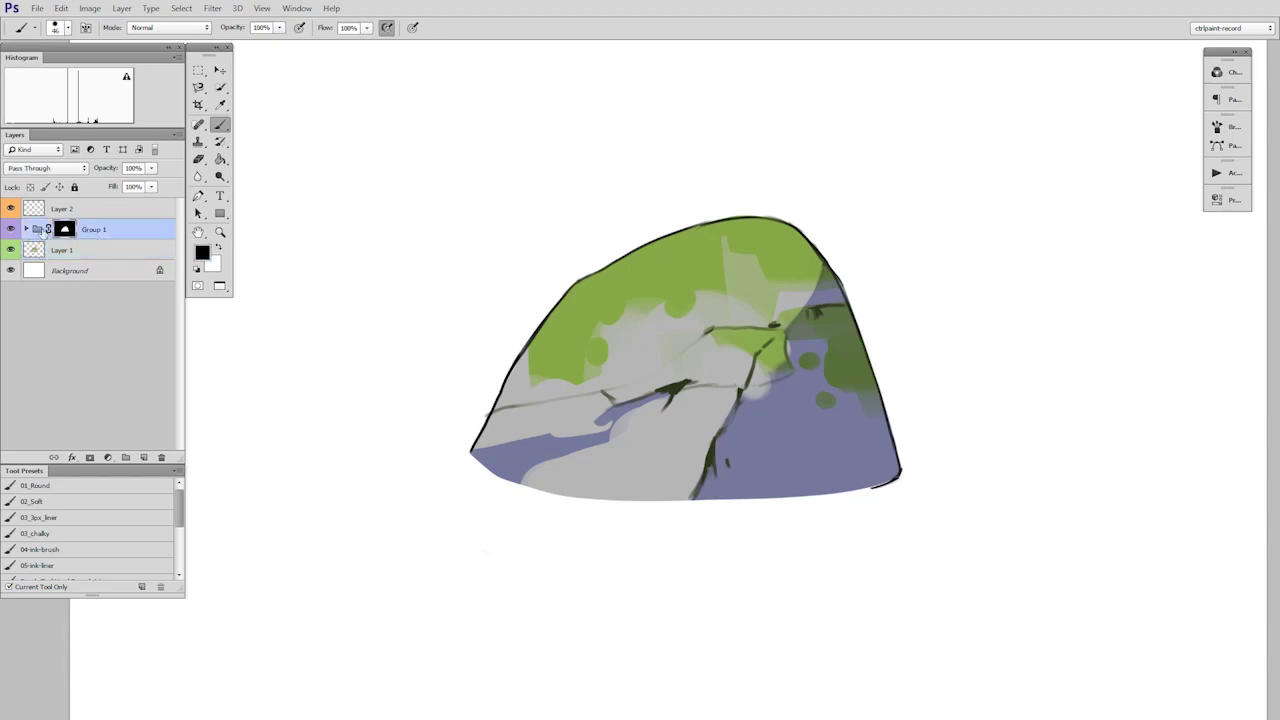
{"action": "left_click", "coordinate": [26, 229]}
{"action": "left_click", "coordinate": [82, 256]}
{"action": "left_click_drag", "start_coordinate": [750, 469], "coordinate": [777, 505]}
{"action": "left_click_drag", "start_coordinate": [797, 503], "coordinate": [838, 489]}
{"action": "key", "text": "e"}
{"action": "mouse_move", "coordinate": [746, 436]}
{"action": "left_mouse_down"}
{"action": "mouse_move", "coordinate": [741, 450]}
{"action": "mouse_move", "coordinate": [775, 410]}
{"action": "mouse_move", "coordinate": [714, 428]}
{"action": "mouse_move", "coordinate": [745, 500]}
{"action": "left_mouse_up"}
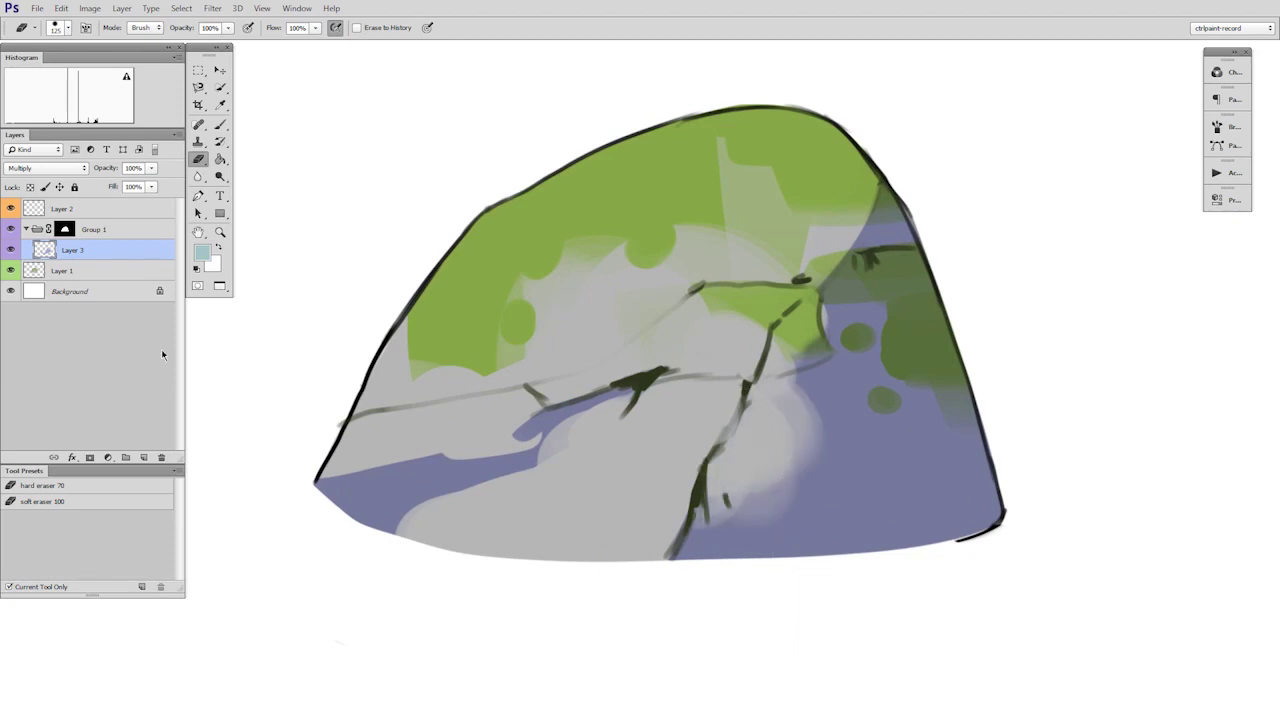
Paint a curved moss patch across the rock's lower middle on a new layer above Layer 1, using the rock's sampled green.
{"action": "left_click", "coordinate": [97, 271]}
{"action": "key", "text": "ctrl+shift+alt+n"}
{"action": "key", "text": "b"}
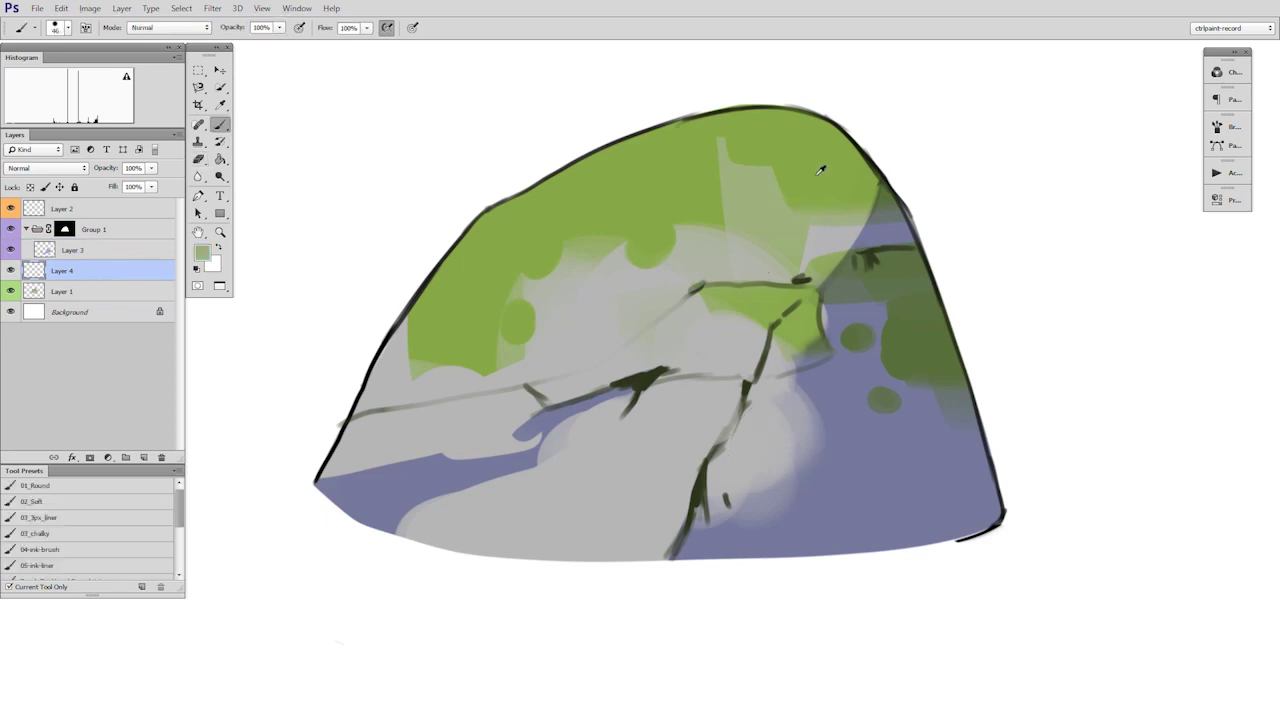
{"action": "left_click", "coordinate": [820, 170], "text": "alt"}
{"action": "mouse_move", "coordinate": [720, 400]}
{"action": "left_mouse_down"}
{"action": "mouse_move", "coordinate": [830, 437]}
{"action": "mouse_move", "coordinate": [782, 385]}
{"action": "mouse_move", "coordinate": [868, 462]}
{"action": "mouse_move", "coordinate": [716, 378]}
{"action": "mouse_move", "coordinate": [736, 440]}
{"action": "mouse_move", "coordinate": [865, 540]}
{"action": "mouse_move", "coordinate": [776, 572]}
{"action": "mouse_move", "coordinate": [702, 495]}
{"action": "mouse_move", "coordinate": [667, 486]}
{"action": "mouse_move", "coordinate": [914, 578]}
{"action": "mouse_move", "coordinate": [957, 586]}
{"action": "left_mouse_up"}
{"action": "key", "text": "e"}
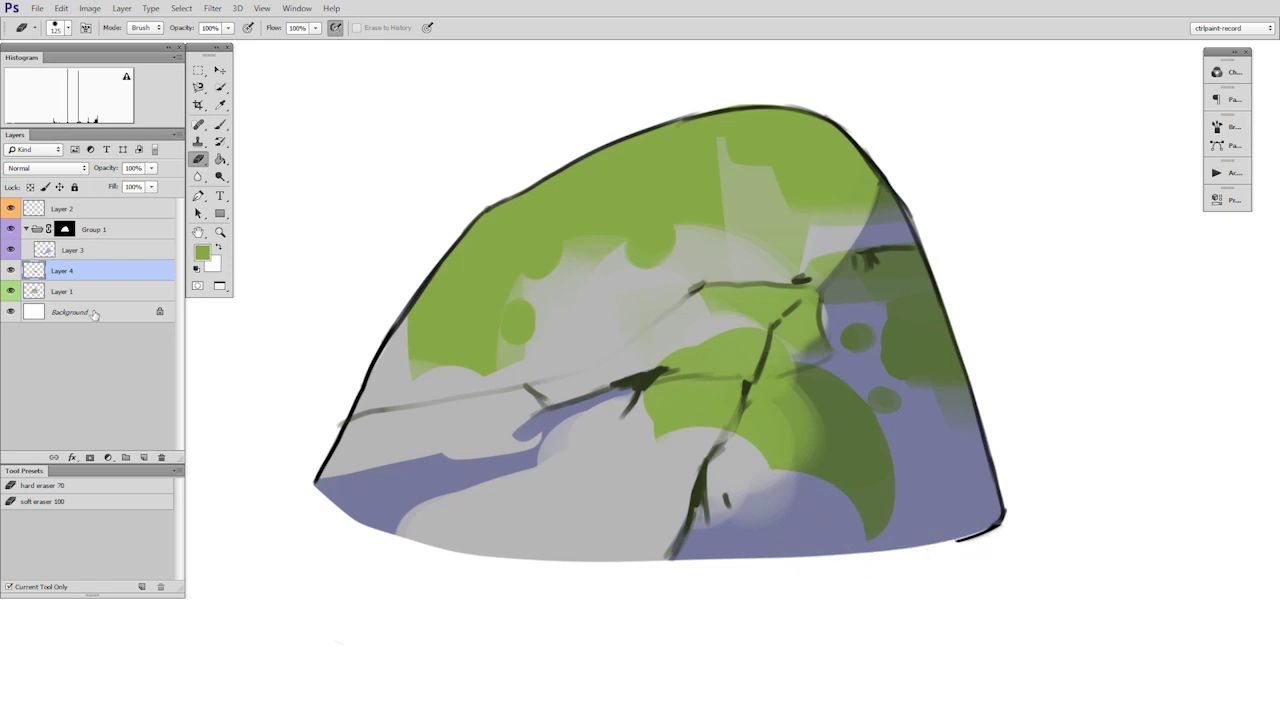
Hide Group 1, merge the new moss layer down into Layer 1, and check the merged layer.
{"action": "left_click", "coordinate": [11, 229]}
{"action": "key", "text": "z"}
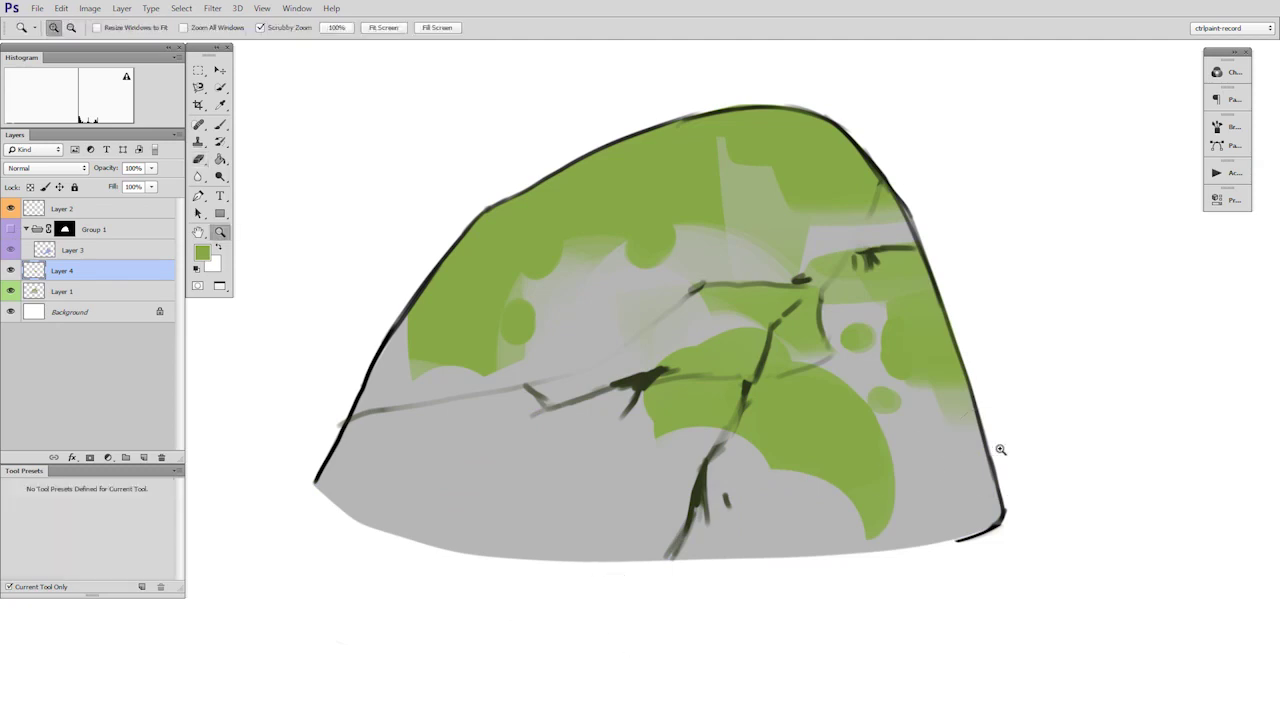
{"action": "left_click_drag", "start_coordinate": [1000, 443], "coordinate": [938, 468]}
{"action": "key", "text": "e"}
{"action": "left_click_drag", "start_coordinate": [935, 478], "coordinate": [790, 480]}
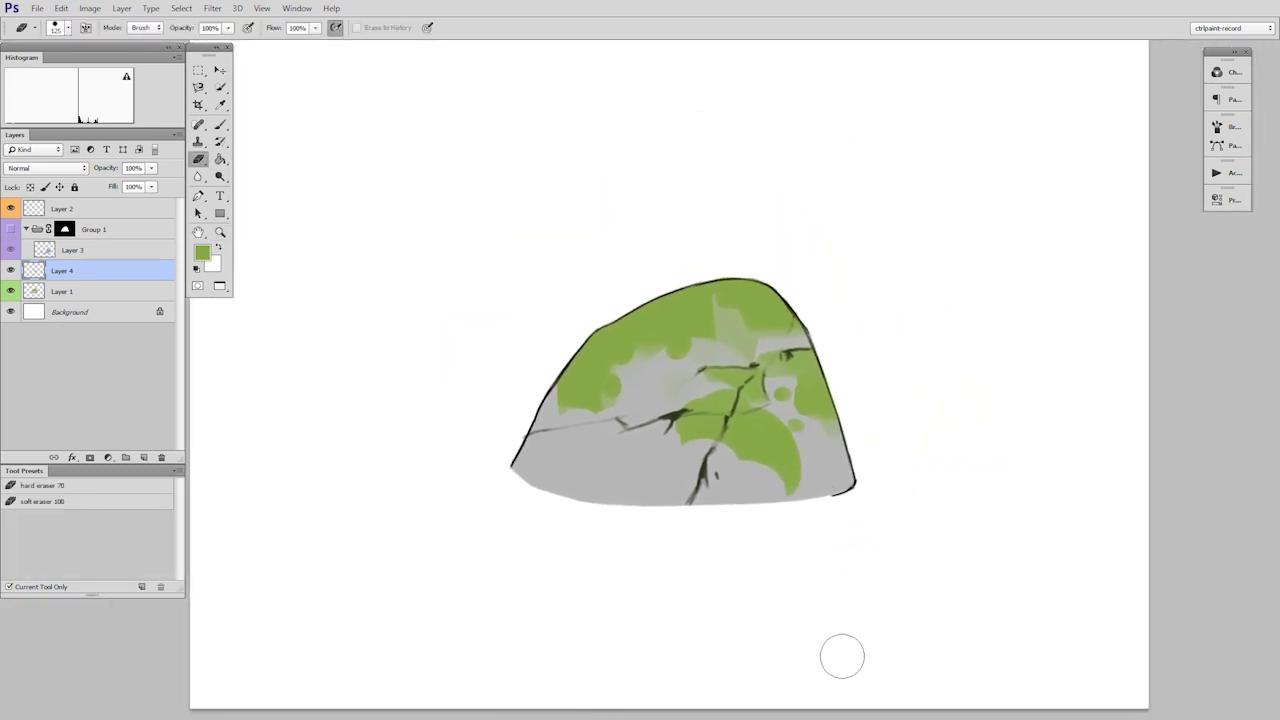
{"action": "key", "text": "ctrl+e"}
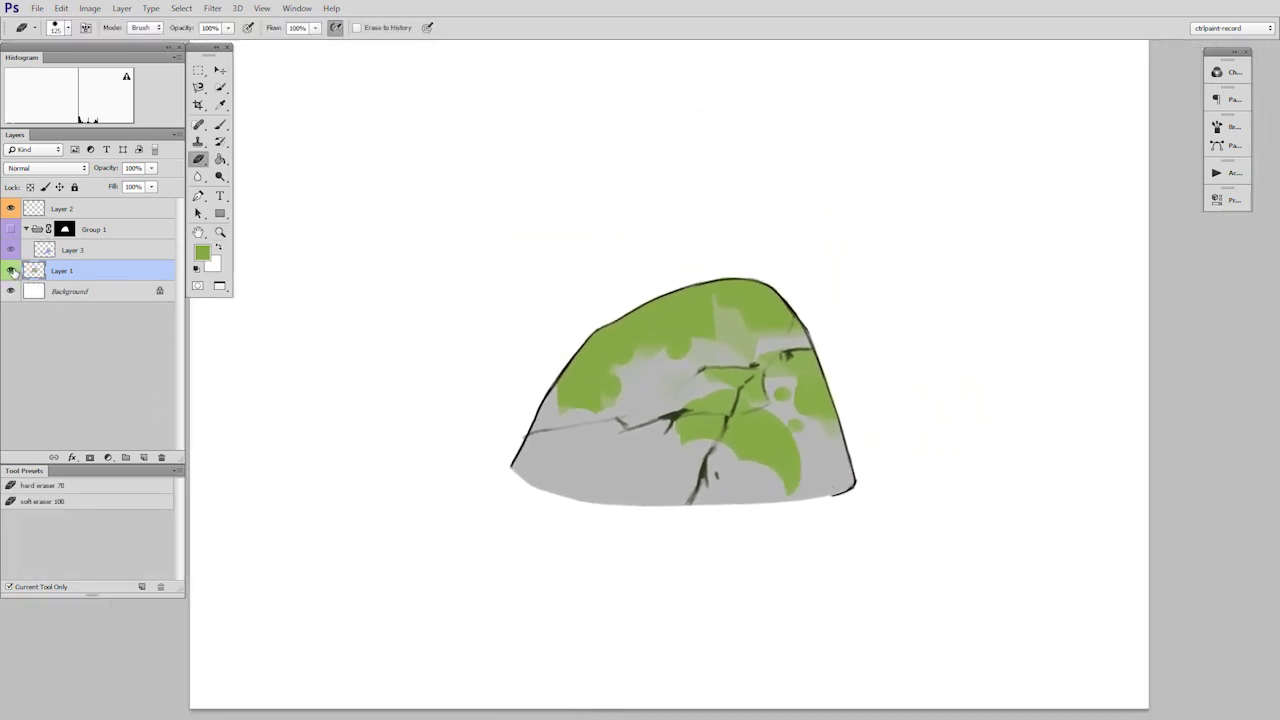
{"action": "left_click", "coordinate": [11, 270]}
{"action": "left_click", "coordinate": [11, 270]}
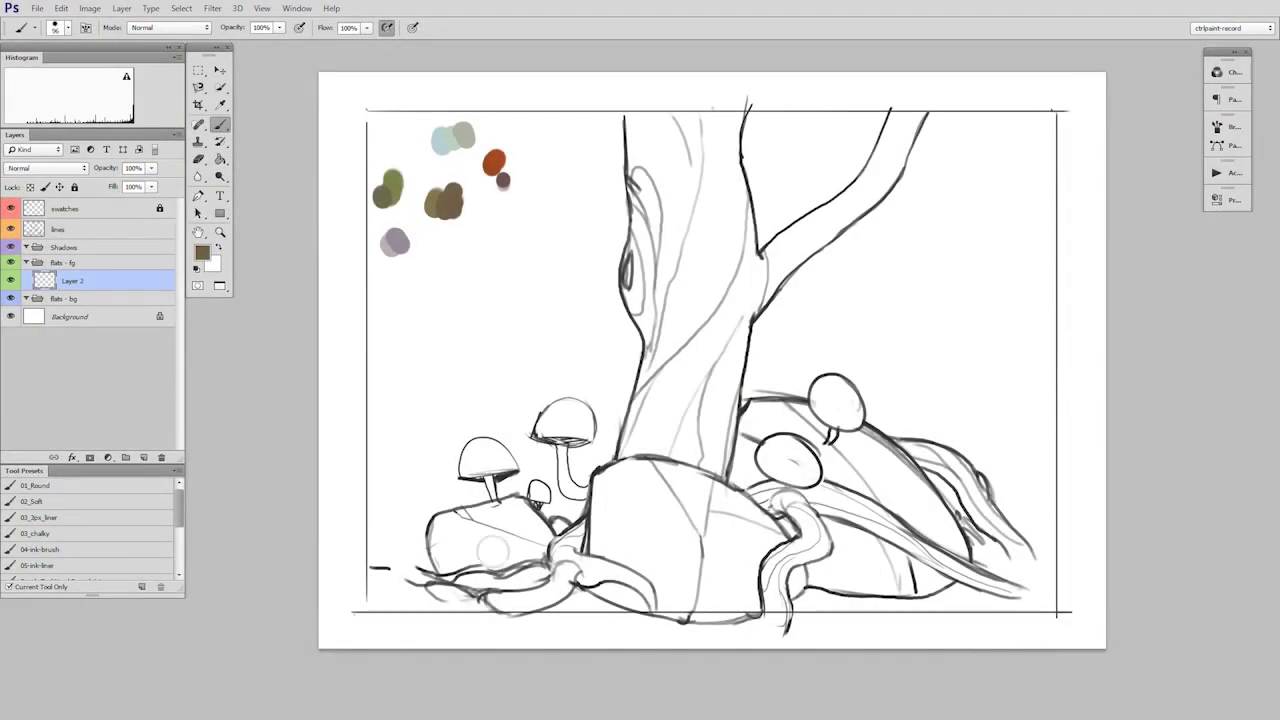
Add a new layer inside the flats - bg group of the forest drawing.
{"action": "left_click_drag", "start_coordinate": [73, 301], "coordinate": [193, 390]}
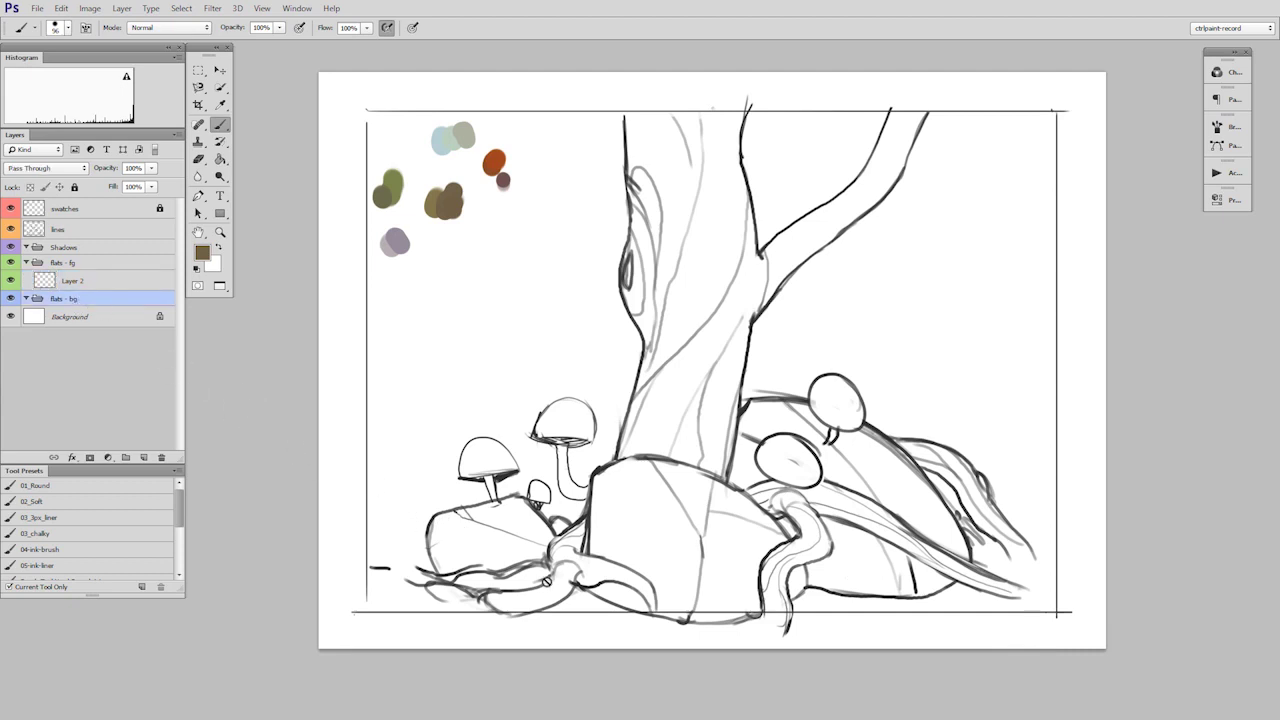
{"action": "key", "text": "ctrl+alt+shift+n"}
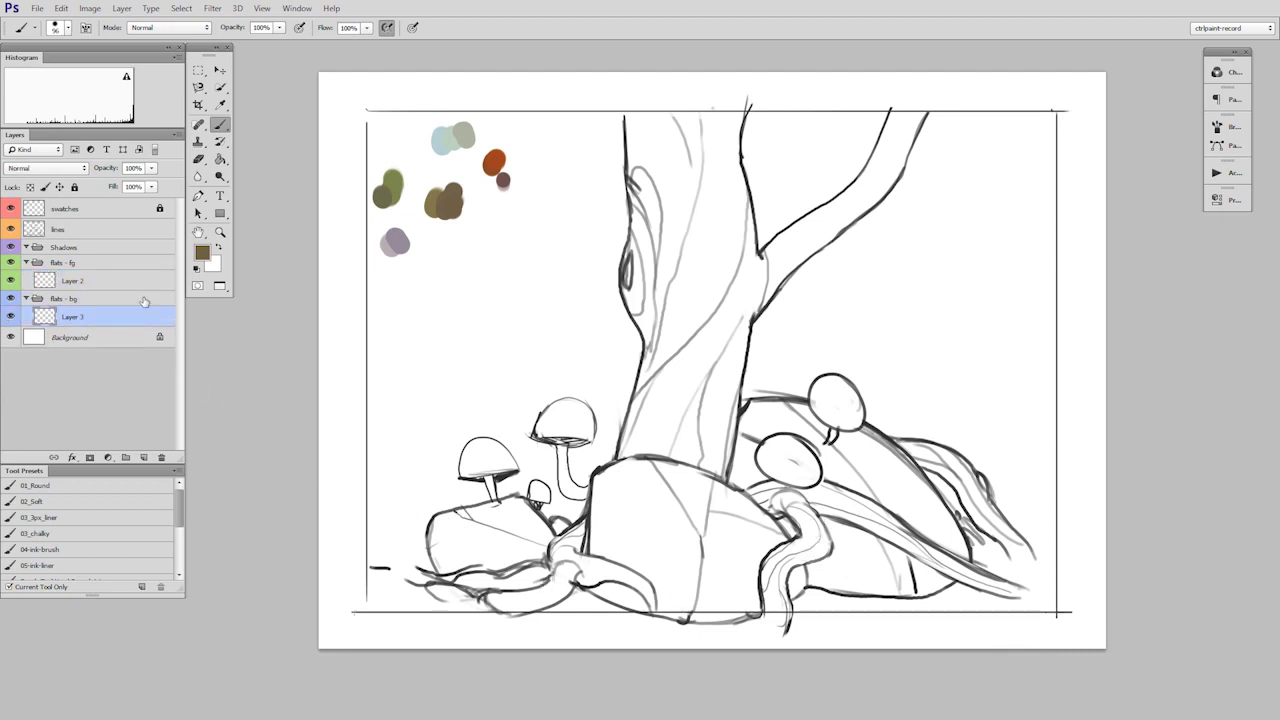
{"action": "left_click_drag", "start_coordinate": [744, 366], "coordinate": [703, 396]}
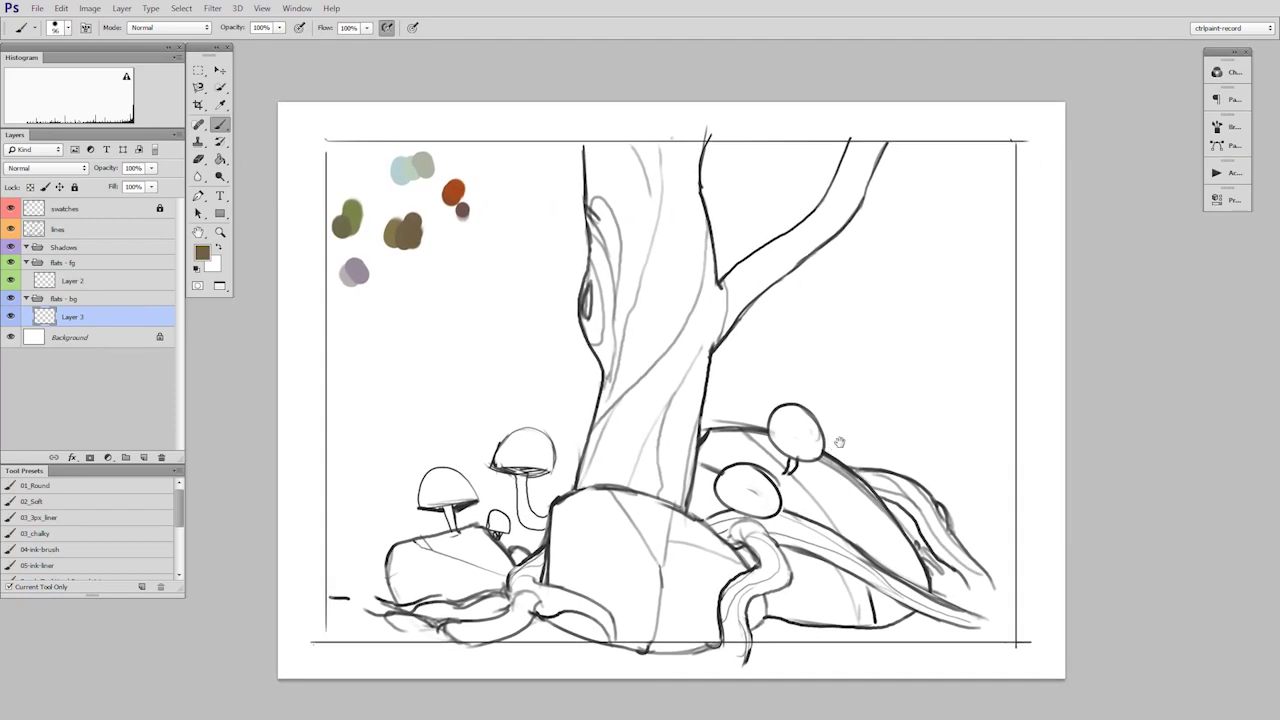
{"action": "right_click", "coordinate": [901, 355]}
{"action": "key", "text": "Escape"}
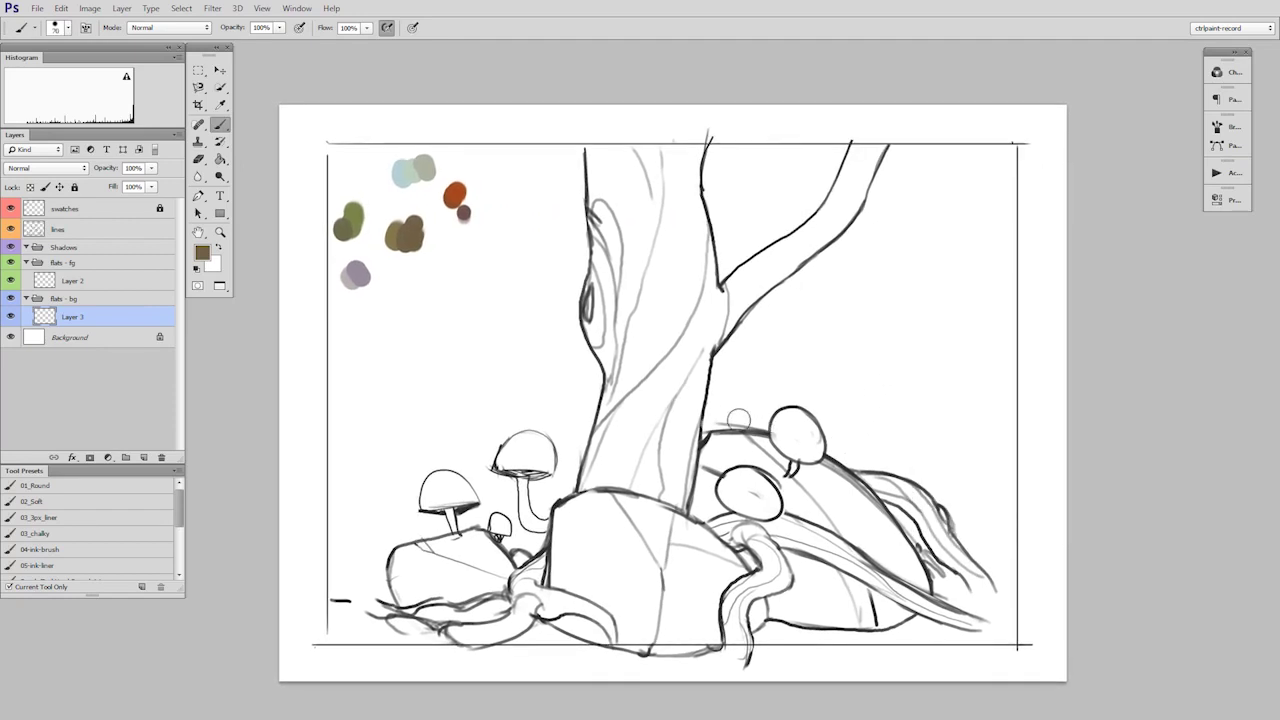
Paint a vertical stroke right of the tree with the sampled light blue and a larger brush, erasing its left edge straight.
{"action": "left_click", "coordinate": [400, 178], "text": "alt"}
{"action": "key", "text": "bracketright"}
{"action": "key", "text": "bracketright"}
{"action": "key", "text": "bracketright"}
{"action": "key", "text": "bracketright"}
{"action": "key", "text": "bracketright"}
{"action": "left_click_drag", "start_coordinate": [940, 222], "coordinate": [920, 421]}
{"action": "key", "text": "e"}
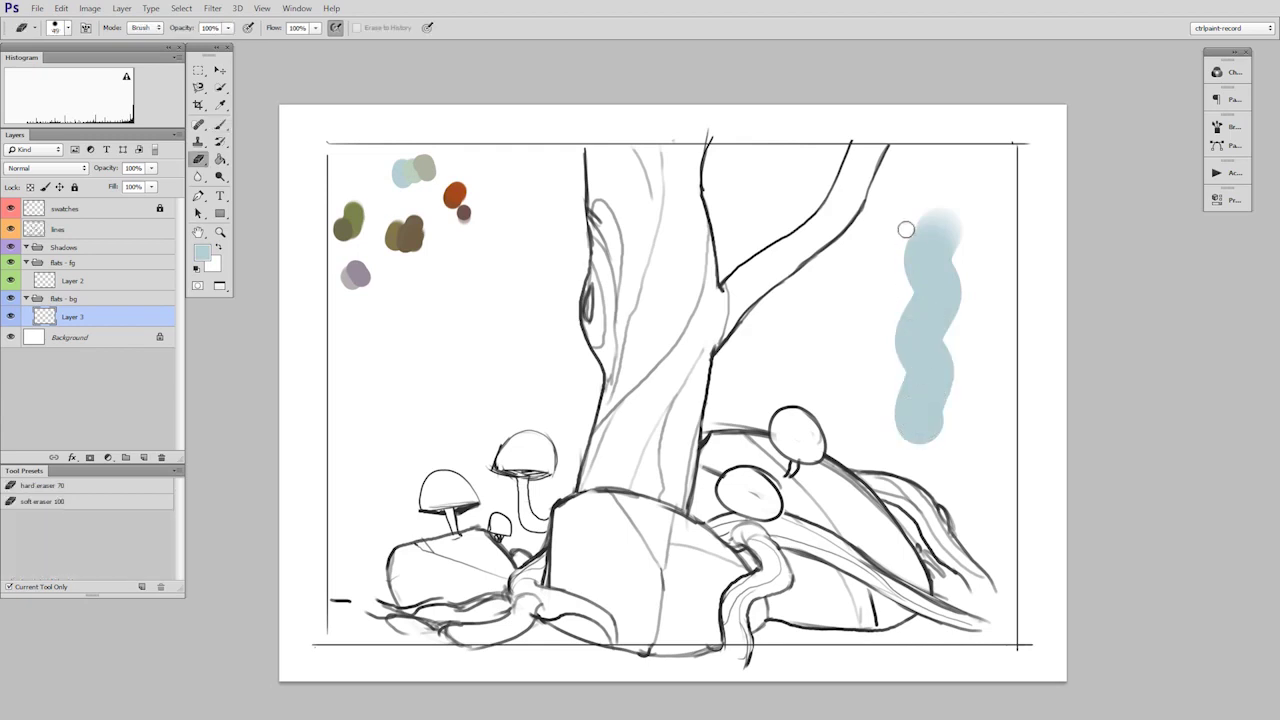
{"action": "mouse_move", "coordinate": [906, 223]}
{"action": "left_mouse_down"}
{"action": "mouse_move", "coordinate": [911, 209]}
{"action": "mouse_move", "coordinate": [902, 440]}
{"action": "left_mouse_up"}
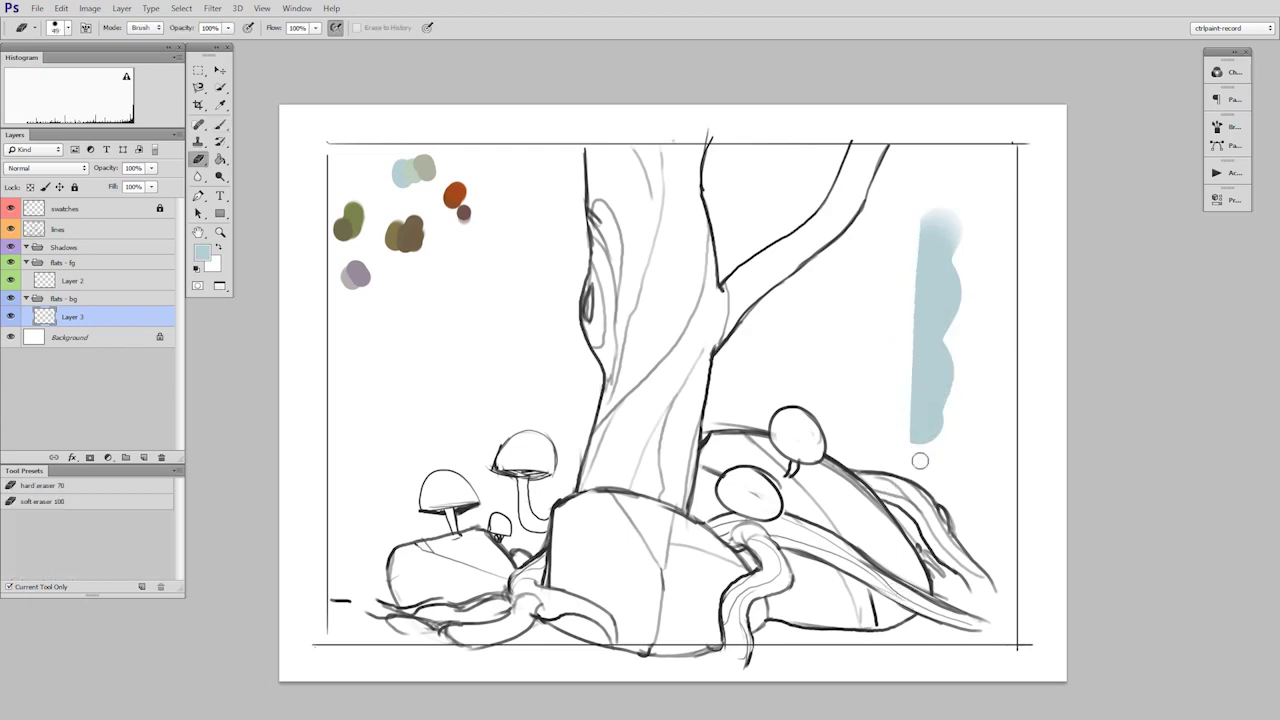
Cover the whole background with the light blue.
{"action": "key", "text": "b"}
{"action": "left_click_drag", "start_coordinate": [848, 460], "coordinate": [872, 471]}
{"action": "mouse_move", "coordinate": [862, 353]}
{"action": "left_mouse_down"}
{"action": "mouse_move", "coordinate": [716, 605]}
{"action": "mouse_move", "coordinate": [583, 608]}
{"action": "mouse_move", "coordinate": [579, 306]}
{"action": "left_mouse_up"}
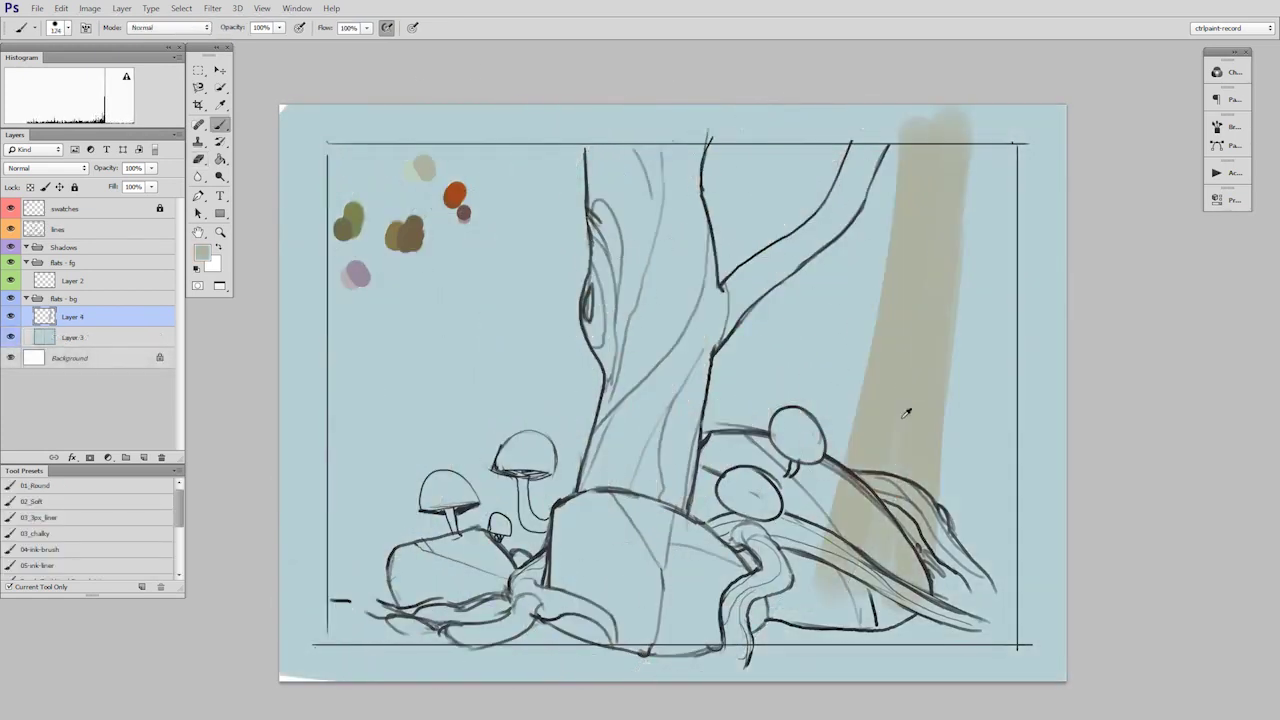
Paint another grey-green background trunk to the right of the main tree and add branches between the two distant trunks.
{"action": "left_click_drag", "start_coordinate": [798, 115], "coordinate": [758, 404]}
{"action": "left_click_drag", "start_coordinate": [815, 312], "coordinate": [883, 274]}
{"action": "right_click", "coordinate": [880, 273]}
{"action": "left_click_drag", "start_coordinate": [853, 138], "coordinate": [884, 222]}
{"action": "left_click_drag", "start_coordinate": [836, 190], "coordinate": [884, 258]}
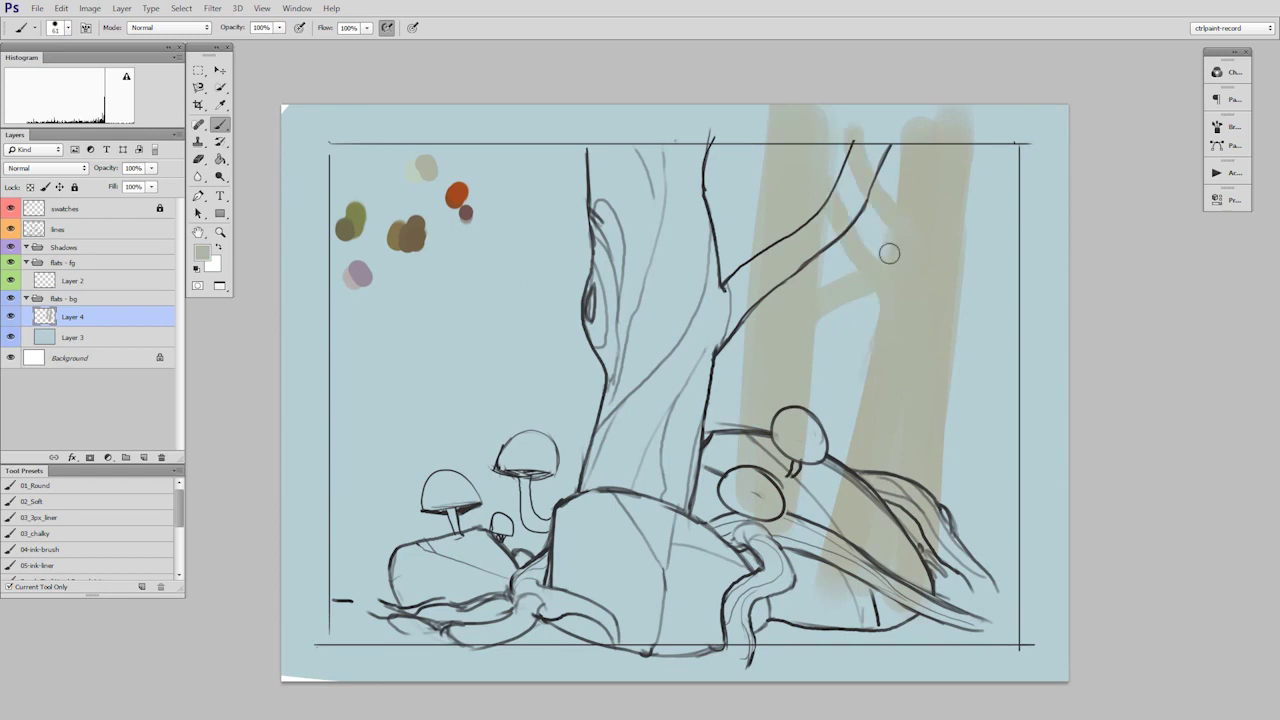
{"action": "left_click_drag", "start_coordinate": [900, 200], "coordinate": [873, 108]}
Paint two grey-green background trunks left of the main tree and reshape the inner one so it flares at its base.
{"action": "mouse_move", "coordinate": [470, 126]}
{"action": "left_mouse_down"}
{"action": "mouse_move", "coordinate": [488, 572]}
{"action": "mouse_move", "coordinate": [461, 540]}
{"action": "left_mouse_up"}
{"action": "mouse_move", "coordinate": [328, 200]}
{"action": "left_mouse_down"}
{"action": "mouse_move", "coordinate": [360, 585]}
{"action": "mouse_move", "coordinate": [334, 616]}
{"action": "left_mouse_up"}
{"action": "key", "text": "e"}
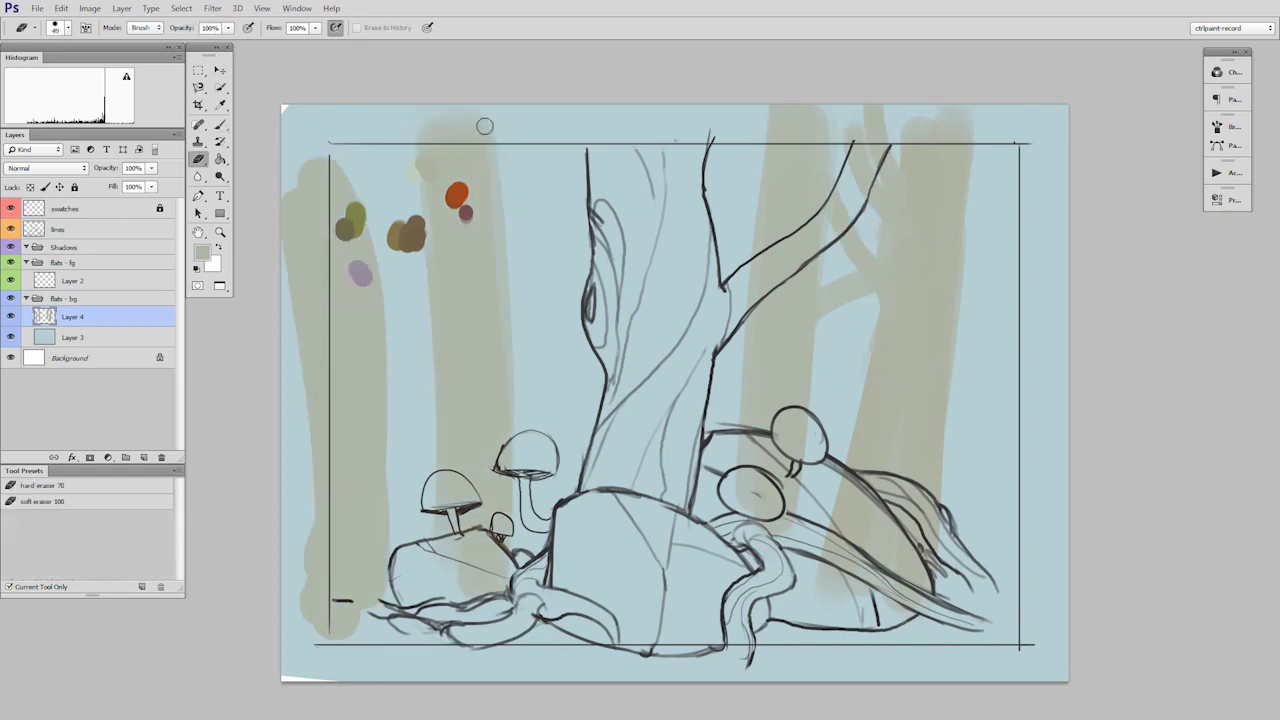
{"action": "key", "text": "b"}
{"action": "left_click_drag", "start_coordinate": [486, 126], "coordinate": [518, 564]}
Add a short slanted branch to the left side of the inner left background trunk.
{"action": "right_click", "coordinate": [470, 388], "text": "alt"}
{"action": "right_click", "coordinate": [420, 389], "text": "alt"}
{"action": "left_click_drag", "start_coordinate": [435, 413], "coordinate": [396, 375]}
{"action": "left_click", "coordinate": [397, 352], "text": "alt"}
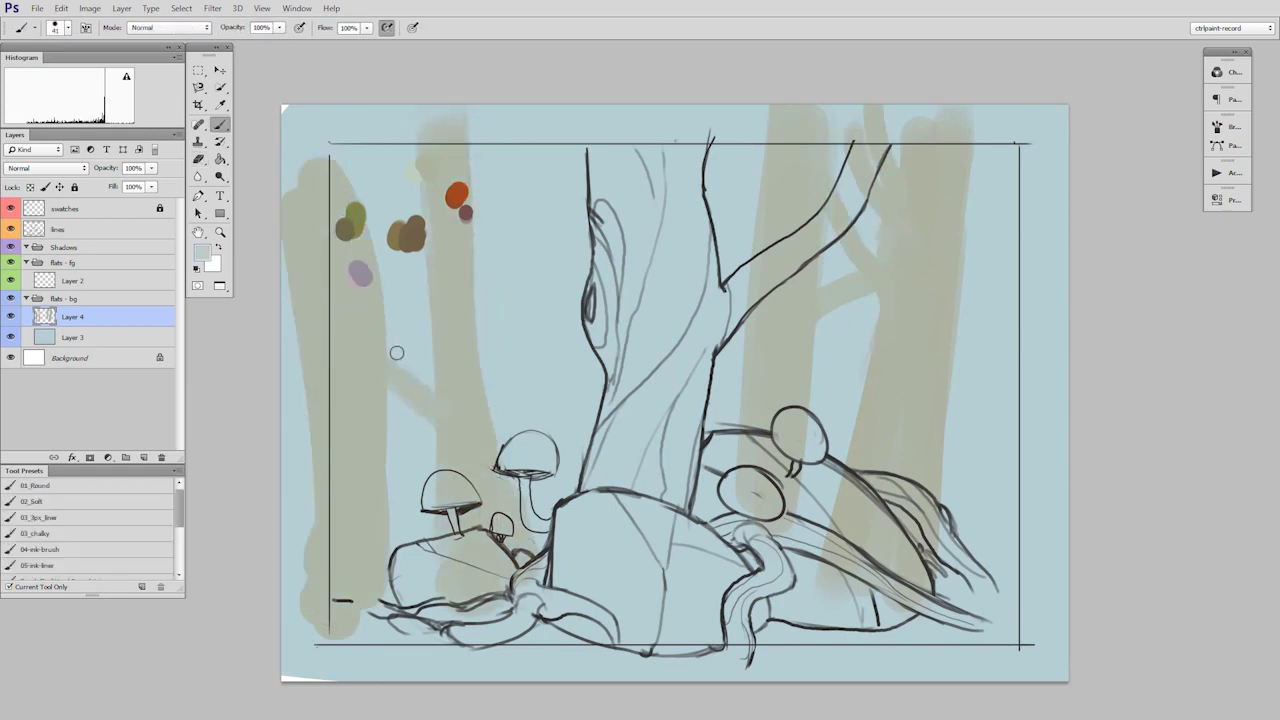
{"action": "key", "text": "e"}
{"action": "key", "text": "b"}
On a new layer, paint grey-green bushes at the right edge and a ground strip along the bottom, and extend the far-left trunk upward.
{"action": "key", "text": "ctrl+alt+shift+n"}
{"action": "right_click", "coordinate": [926, 427], "text": "alt"}
{"action": "left_click_drag", "start_coordinate": [1034, 445], "coordinate": [985, 575]}
{"action": "left_click_drag", "start_coordinate": [1028, 588], "coordinate": [950, 642]}
{"action": "left_click_drag", "start_coordinate": [346, 629], "coordinate": [434, 648]}
{"action": "left_click_drag", "start_coordinate": [932, 629], "coordinate": [325, 648]}
{"action": "right_click", "coordinate": [855, 640], "text": "alt"}
{"action": "left_click_drag", "start_coordinate": [308, 192], "coordinate": [287, 108]}
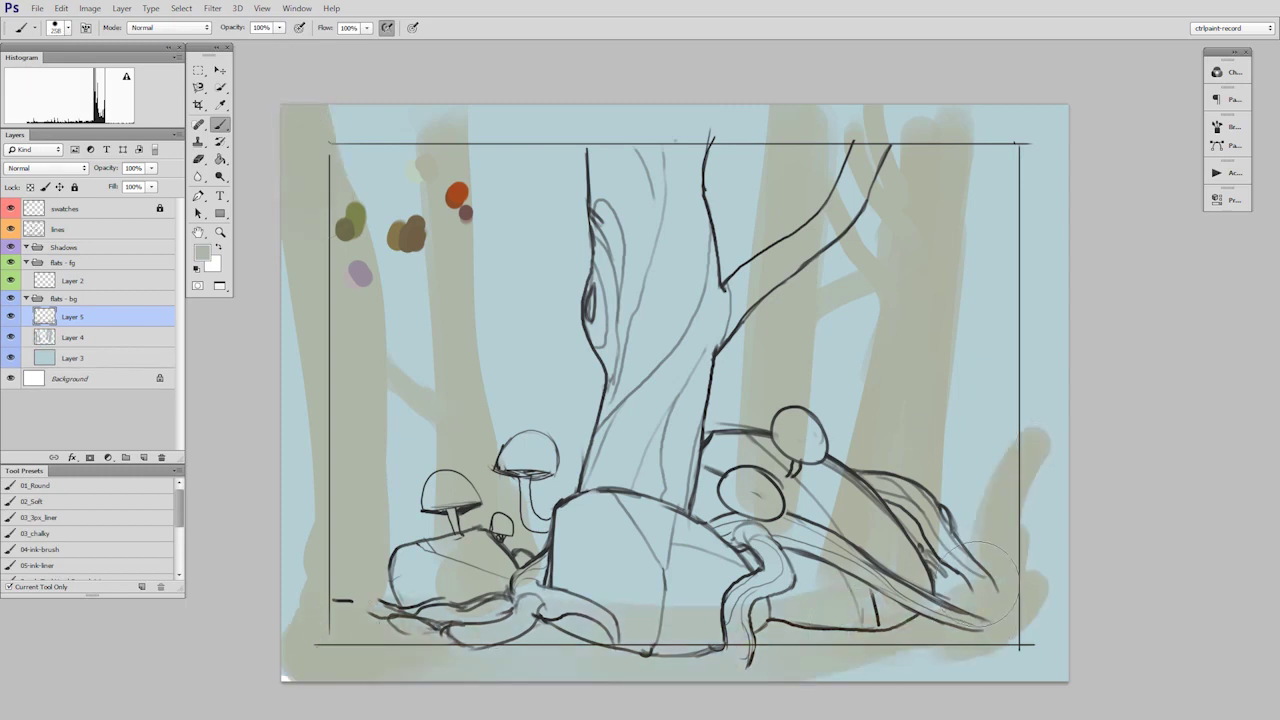
Merge the background layers down into Layer 3 and collapse the flats - bg group.
{"action": "key", "text": "ctrl+e"}
{"action": "key", "text": "ctrl+e"}
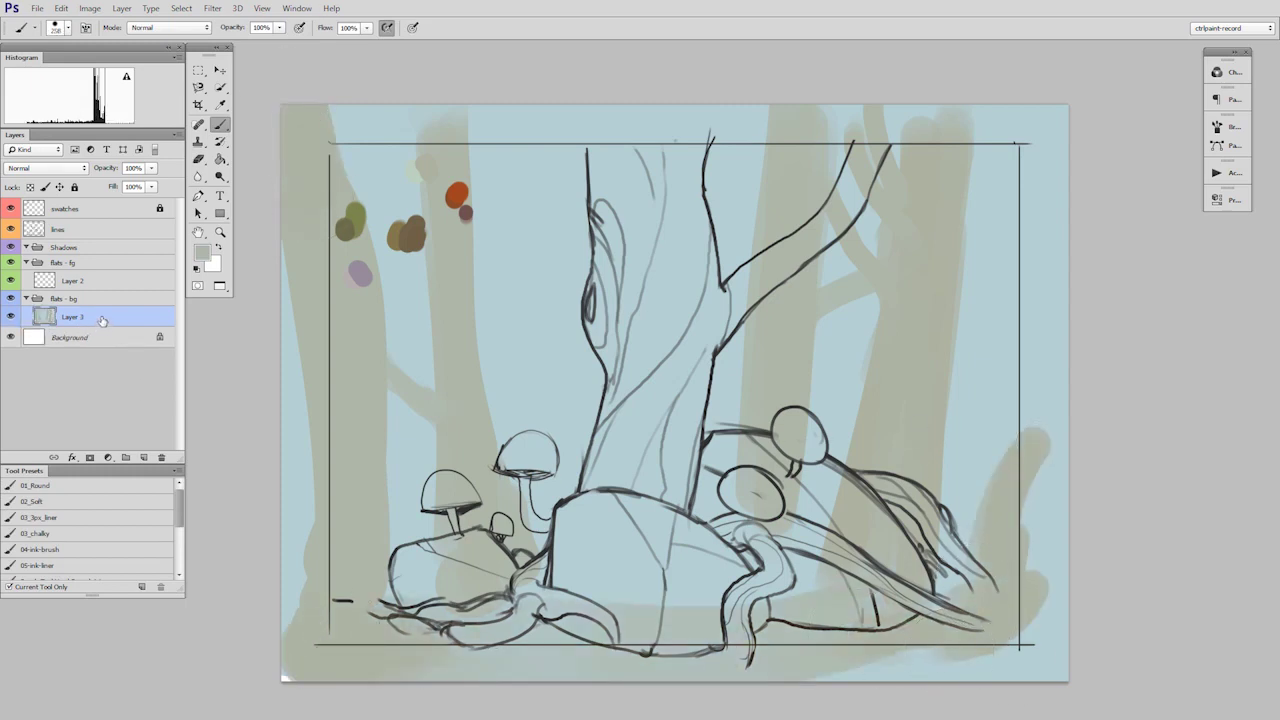
{"action": "left_click", "coordinate": [26, 298]}
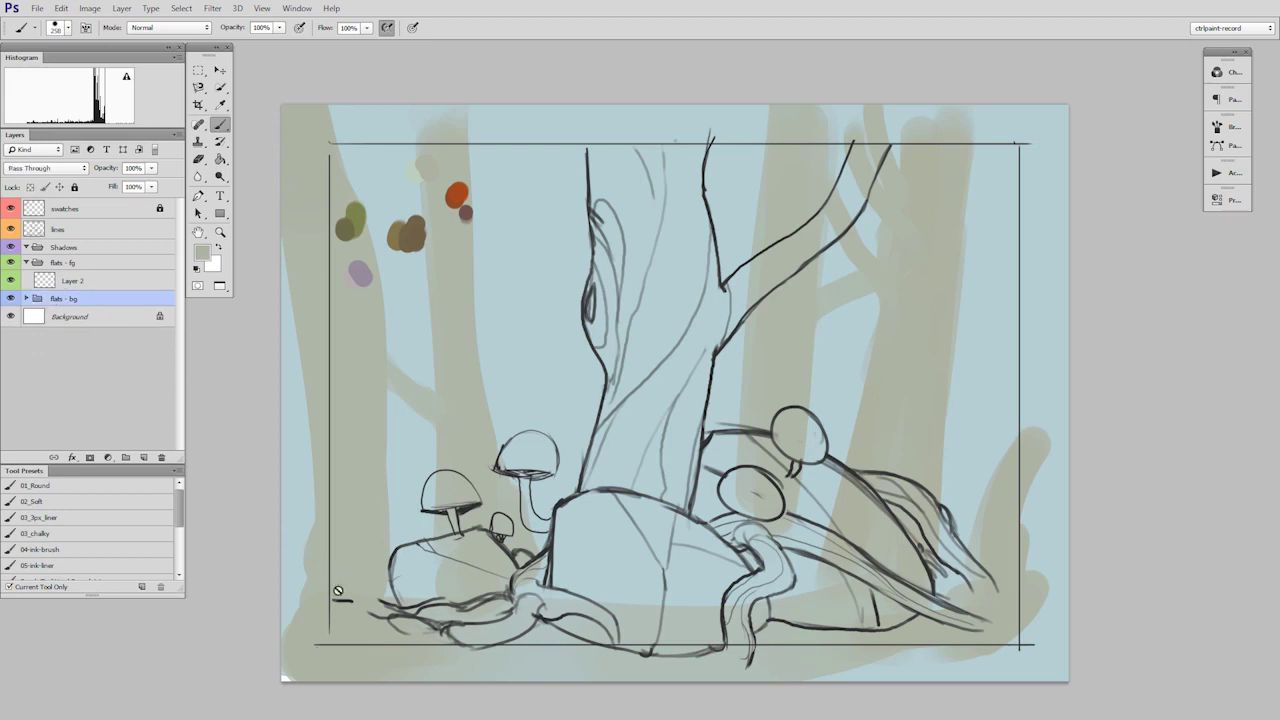
Fill the main tree's trunk, branch and foreground roots with flat brown on Layer 2 of the flats - fg group.
{"action": "left_click", "coordinate": [112, 283]}
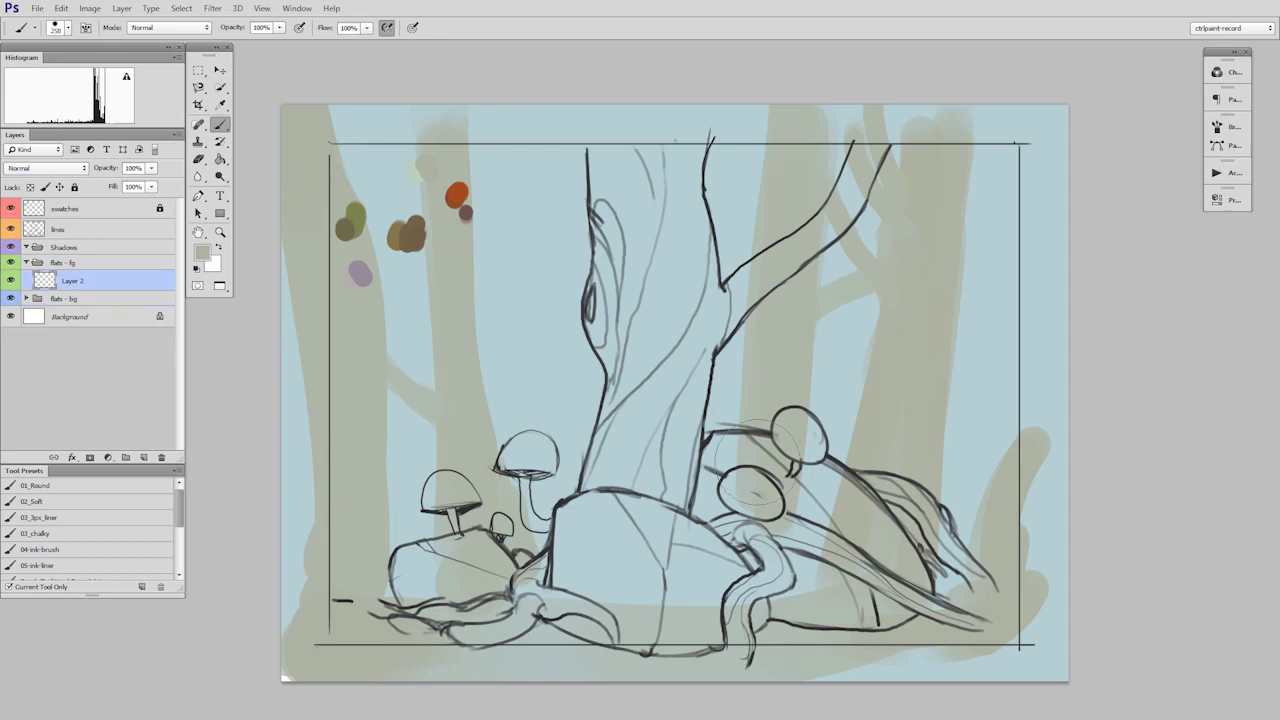
{"action": "left_click_drag", "start_coordinate": [851, 413], "coordinate": [833, 422]}
{"action": "mouse_move", "coordinate": [620, 252]}
{"action": "left_mouse_down"}
{"action": "mouse_move", "coordinate": [629, 386]}
{"action": "mouse_move", "coordinate": [616, 420]}
{"action": "mouse_move", "coordinate": [606, 229]}
{"action": "mouse_move", "coordinate": [709, 337]}
{"action": "mouse_move", "coordinate": [837, 206]}
{"action": "mouse_move", "coordinate": [878, 138]}
{"action": "left_mouse_up"}
{"action": "left_click_drag", "start_coordinate": [518, 566], "coordinate": [622, 638]}
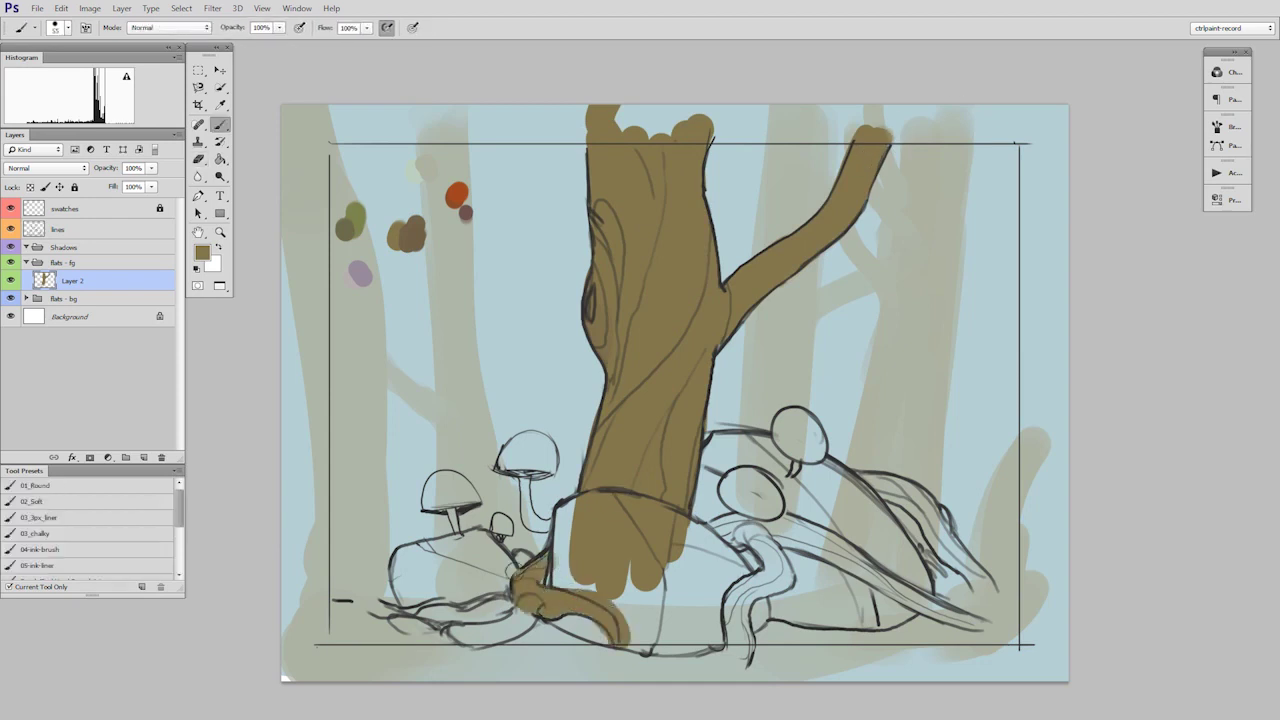
{"action": "mouse_move", "coordinate": [745, 652]}
{"action": "left_mouse_down"}
{"action": "mouse_move", "coordinate": [791, 529]}
{"action": "mouse_move", "coordinate": [1015, 628]}
{"action": "left_mouse_up"}
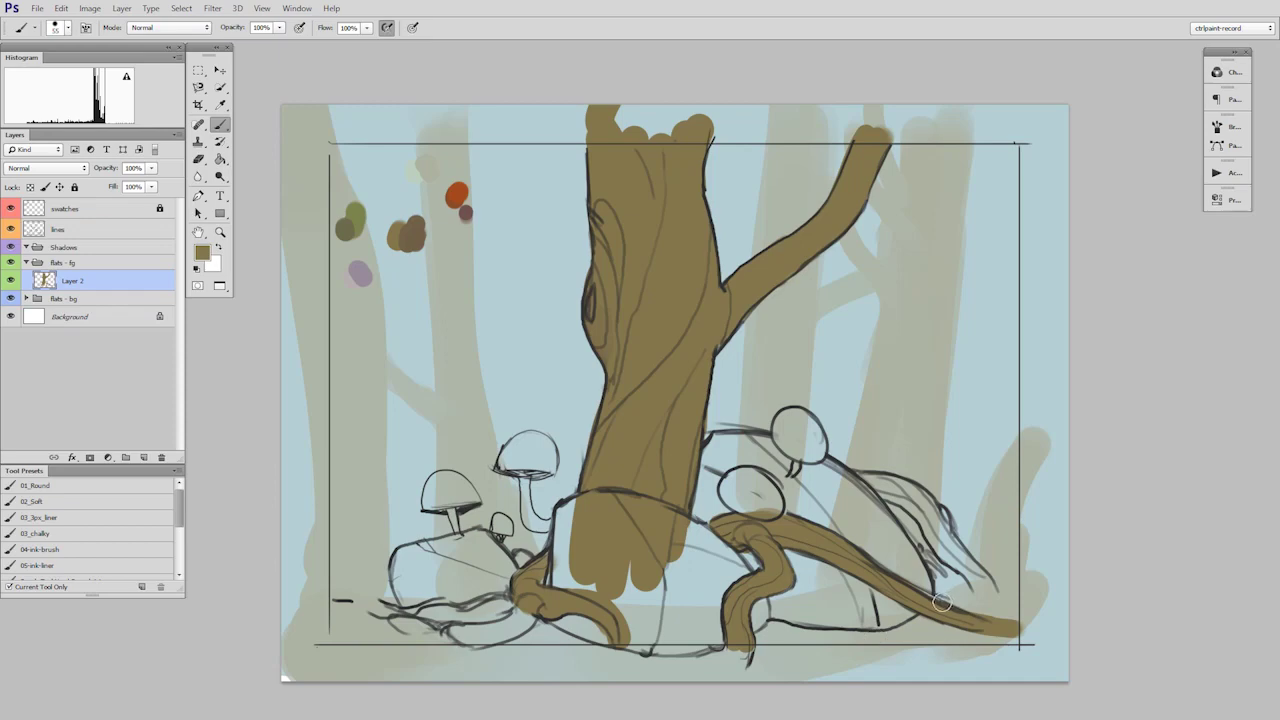
Block in the central rock in front of the trunk on a new layer in flats - fg, using the sampled grey-green.
{"action": "left_click_drag", "start_coordinate": [672, 552], "coordinate": [734, 486]}
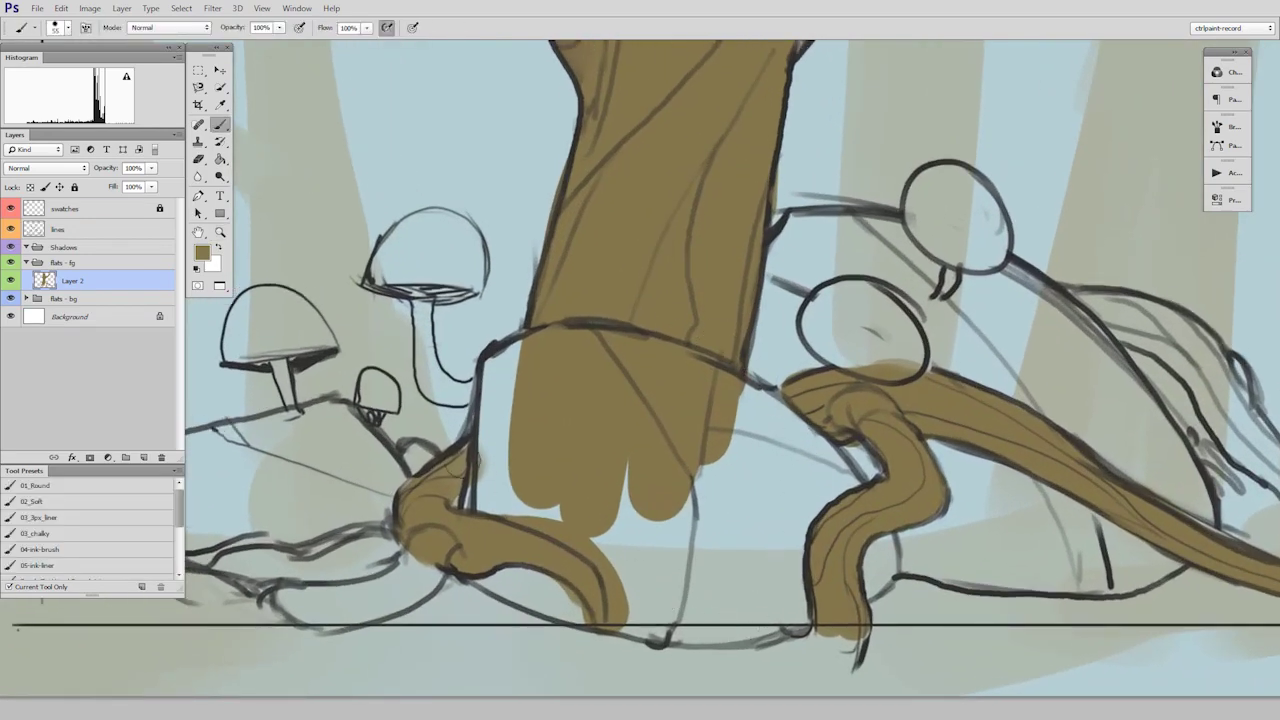
{"action": "left_click_drag", "start_coordinate": [731, 511], "coordinate": [731, 529]}
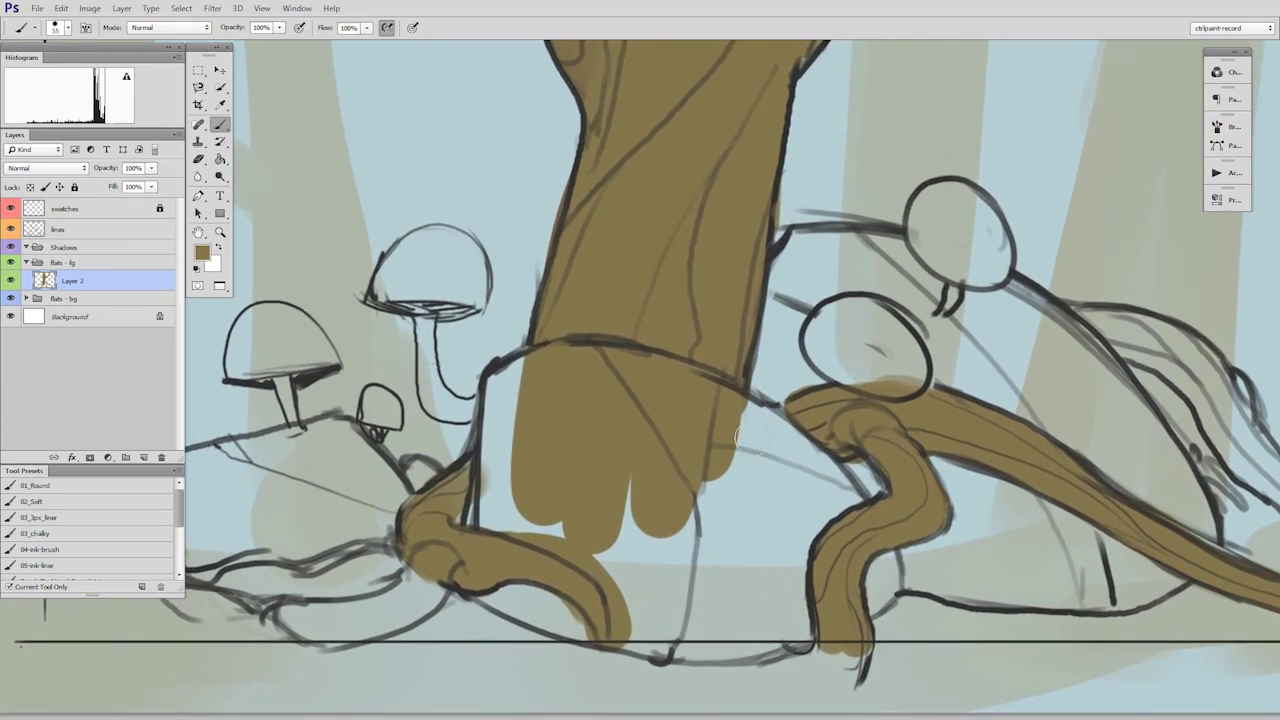
{"action": "left_click", "coordinate": [294, 220], "text": "alt"}
{"action": "key", "text": "ctrl+alt+shift+n"}
{"action": "left_click_drag", "start_coordinate": [631, 521], "coordinate": [637, 532]}
{"action": "mouse_move", "coordinate": [514, 511]}
{"action": "left_mouse_down"}
{"action": "mouse_move", "coordinate": [631, 581]}
{"action": "mouse_move", "coordinate": [543, 457]}
{"action": "mouse_move", "coordinate": [516, 454]}
{"action": "mouse_move", "coordinate": [501, 500]}
{"action": "mouse_move", "coordinate": [500, 451]}
{"action": "mouse_move", "coordinate": [533, 394]}
{"action": "mouse_move", "coordinate": [562, 395]}
{"action": "mouse_move", "coordinate": [645, 525]}
{"action": "mouse_move", "coordinate": [631, 429]}
{"action": "mouse_move", "coordinate": [642, 457]}
{"action": "mouse_move", "coordinate": [563, 400]}
{"action": "mouse_move", "coordinate": [561, 414]}
{"action": "mouse_move", "coordinate": [510, 383]}
{"action": "mouse_move", "coordinate": [563, 368]}
{"action": "mouse_move", "coordinate": [611, 384]}
{"action": "mouse_move", "coordinate": [619, 374]}
{"action": "mouse_move", "coordinate": [548, 359]}
{"action": "mouse_move", "coordinate": [637, 363]}
{"action": "mouse_move", "coordinate": [601, 359]}
{"action": "mouse_move", "coordinate": [654, 376]}
{"action": "mouse_move", "coordinate": [717, 463]}
{"action": "mouse_move", "coordinate": [710, 396]}
{"action": "mouse_move", "coordinate": [748, 441]}
{"action": "mouse_move", "coordinate": [705, 458]}
{"action": "mouse_move", "coordinate": [716, 575]}
{"action": "mouse_move", "coordinate": [739, 548]}
{"action": "mouse_move", "coordinate": [787, 582]}
{"action": "mouse_move", "coordinate": [749, 452]}
{"action": "mouse_move", "coordinate": [780, 437]}
{"action": "left_mouse_up"}
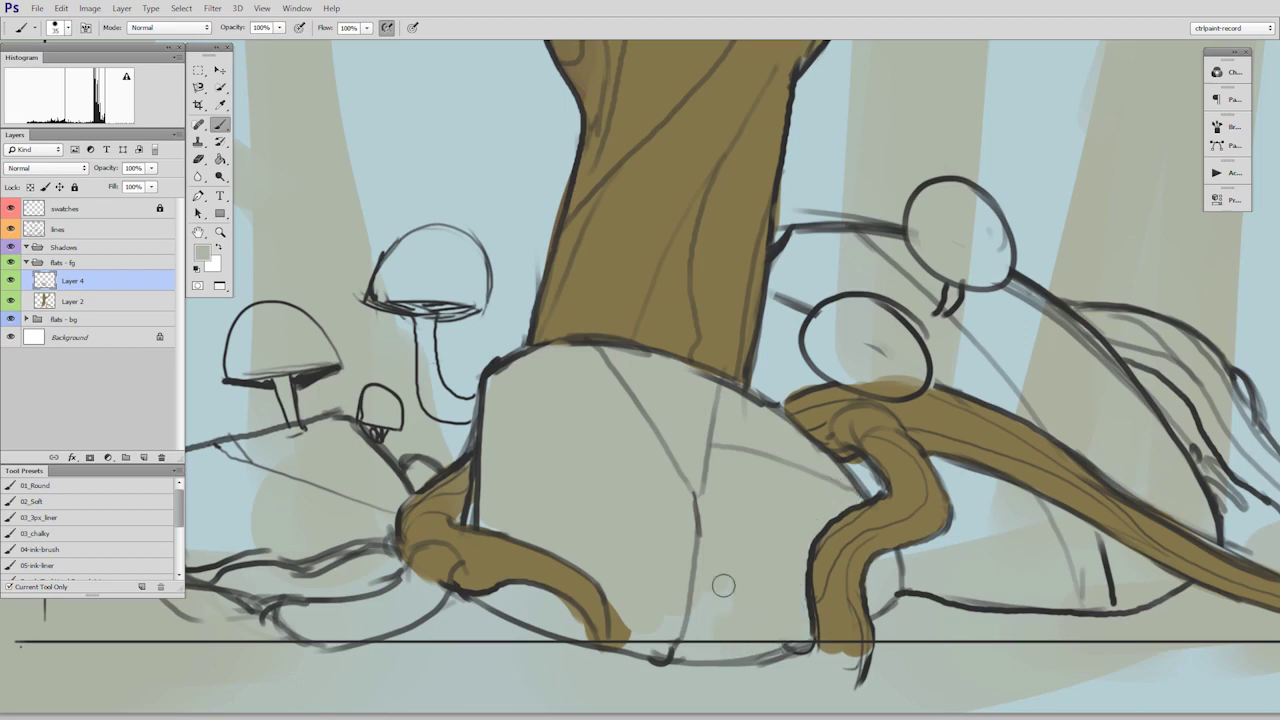
Clean up the central rock's fill along its lower edge by the left root and merge its layer down into Layer 2.
{"action": "left_click_drag", "start_coordinate": [504, 594], "coordinate": [590, 633]}
{"action": "left_click_drag", "start_coordinate": [617, 608], "coordinate": [618, 637]}
{"action": "mouse_move", "coordinate": [699, 532]}
{"action": "left_mouse_down"}
{"action": "mouse_move", "coordinate": [669, 523]}
{"action": "mouse_move", "coordinate": [667, 535]}
{"action": "left_mouse_up"}
{"action": "key", "text": "ctrl+e"}
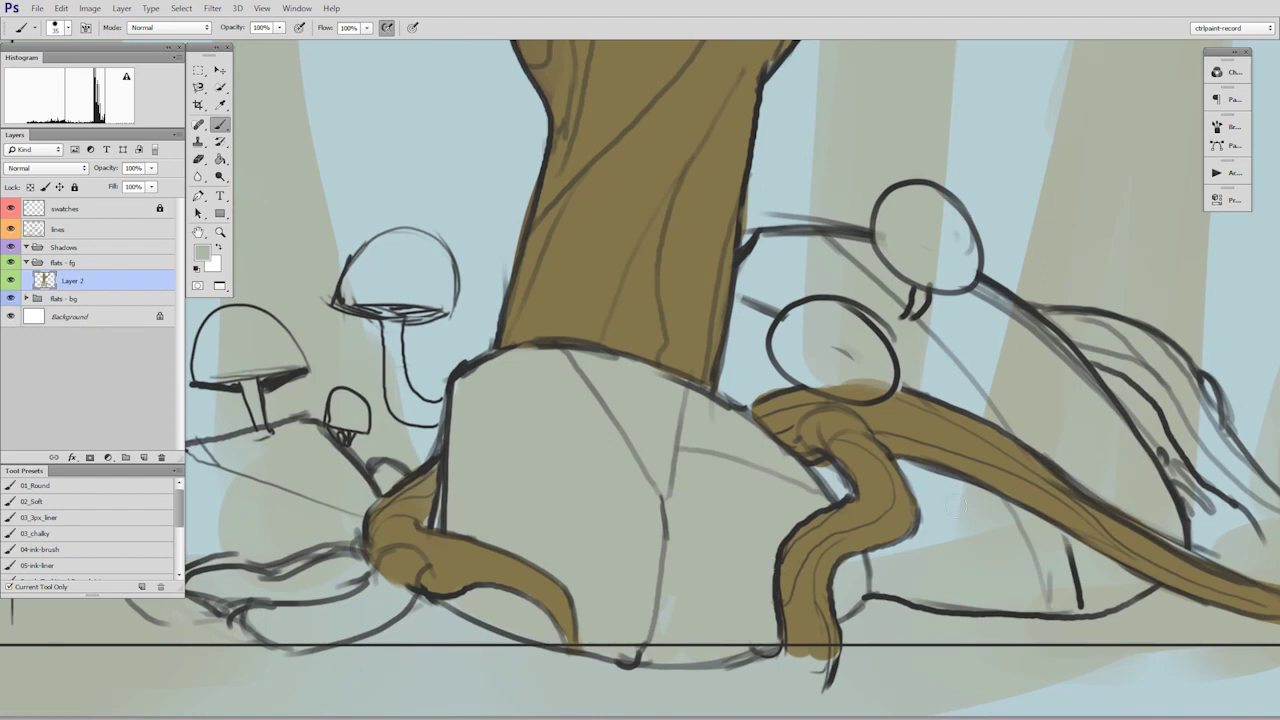
Add a new layer above Layer 2 in the flats - fg group for the rock right of the tree.
{"action": "left_click_drag", "start_coordinate": [1003, 508], "coordinate": [945, 508]}
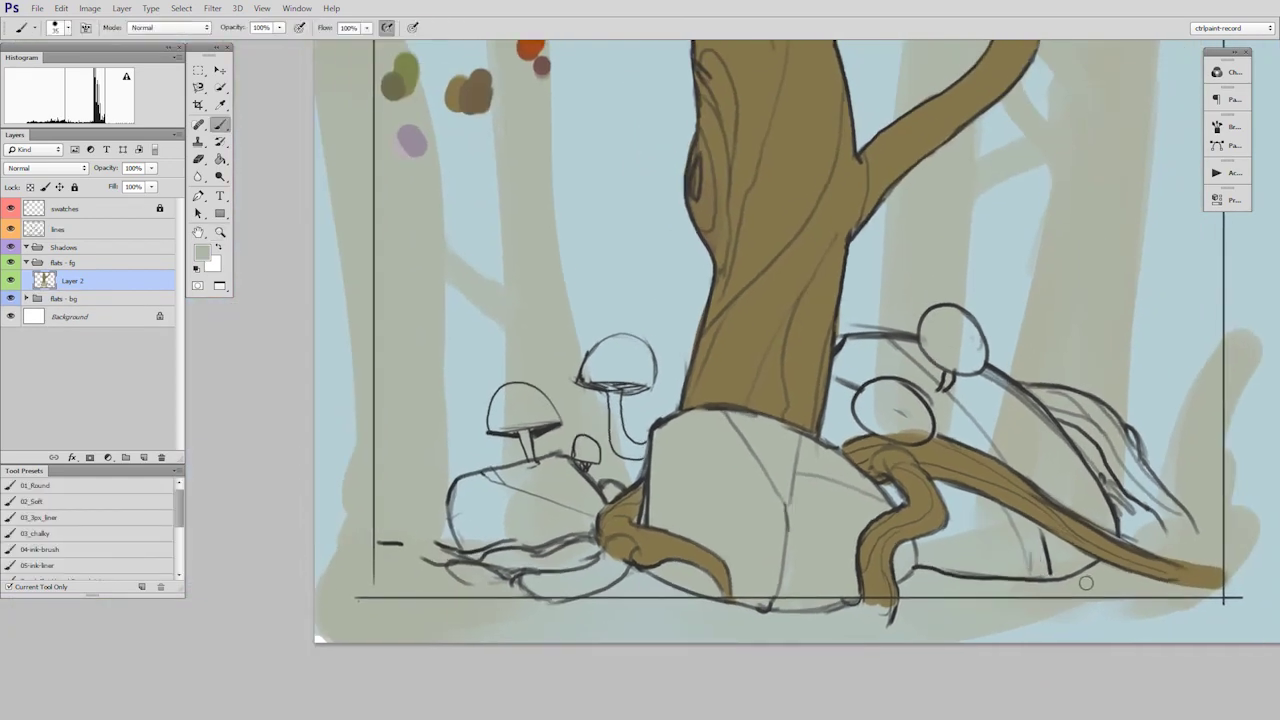
{"action": "mouse_move", "coordinate": [1093, 550]}
{"action": "left_mouse_down"}
{"action": "mouse_move", "coordinate": [1065, 542]}
{"action": "mouse_move", "coordinate": [872, 588]}
{"action": "mouse_move", "coordinate": [889, 581]}
{"action": "left_mouse_up"}
{"action": "key", "text": "z"}
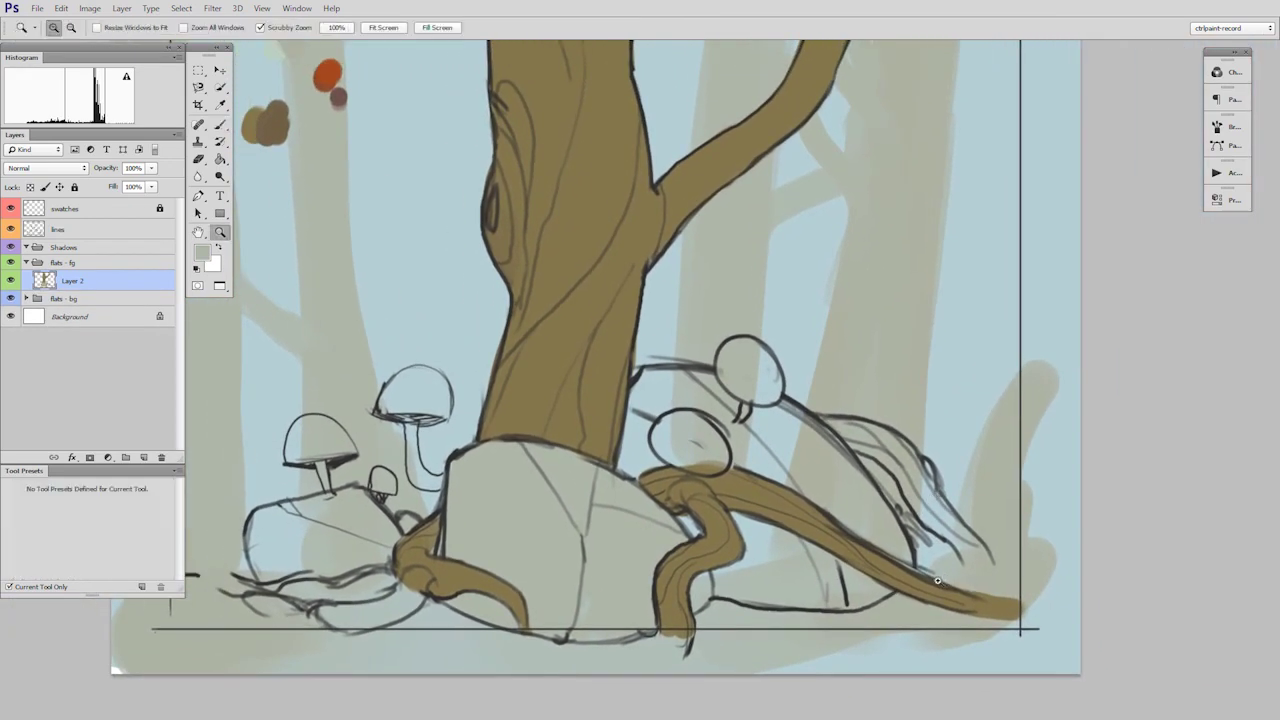
{"action": "left_click", "coordinate": [937, 580]}
{"action": "key", "text": "b"}
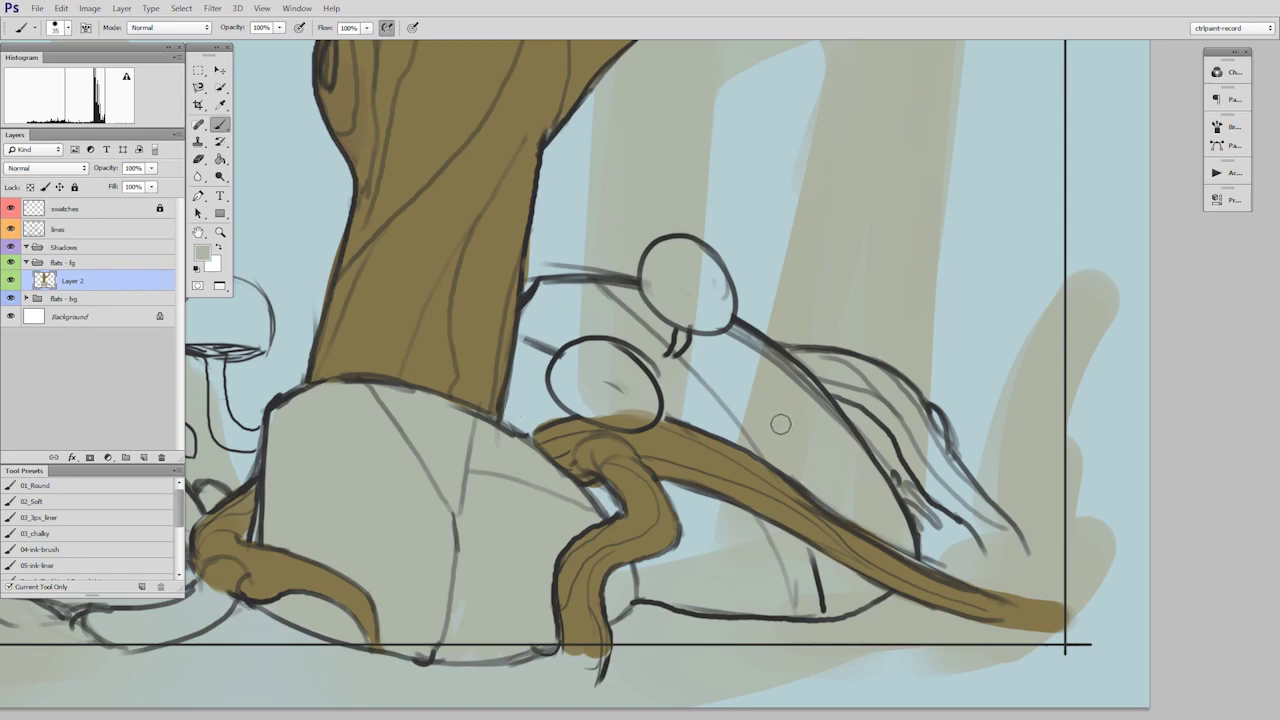
{"action": "key", "text": "ctrl+shift+alt+n"}
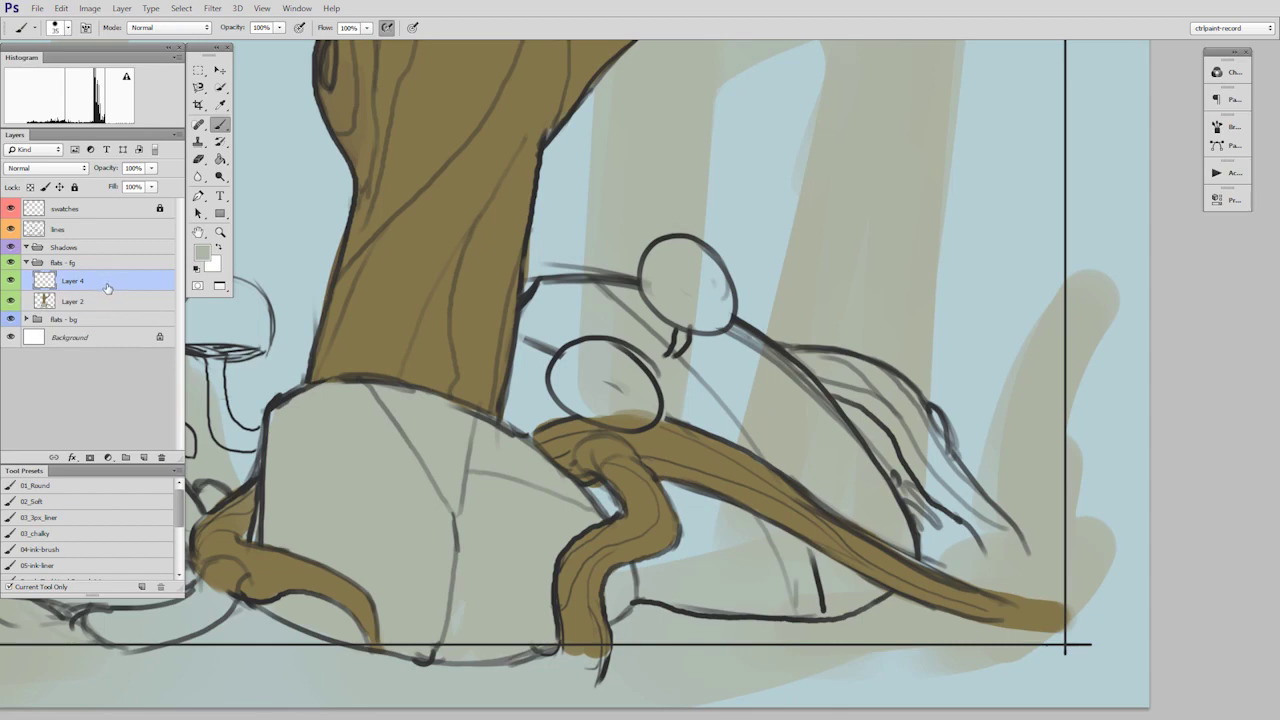
Move Layer 4 beneath Layer 2, fill the rock right of the tree with flat grey-green and merge Layer 2 down into it.
{"action": "left_click_drag", "start_coordinate": [107, 288], "coordinate": [110, 310]}
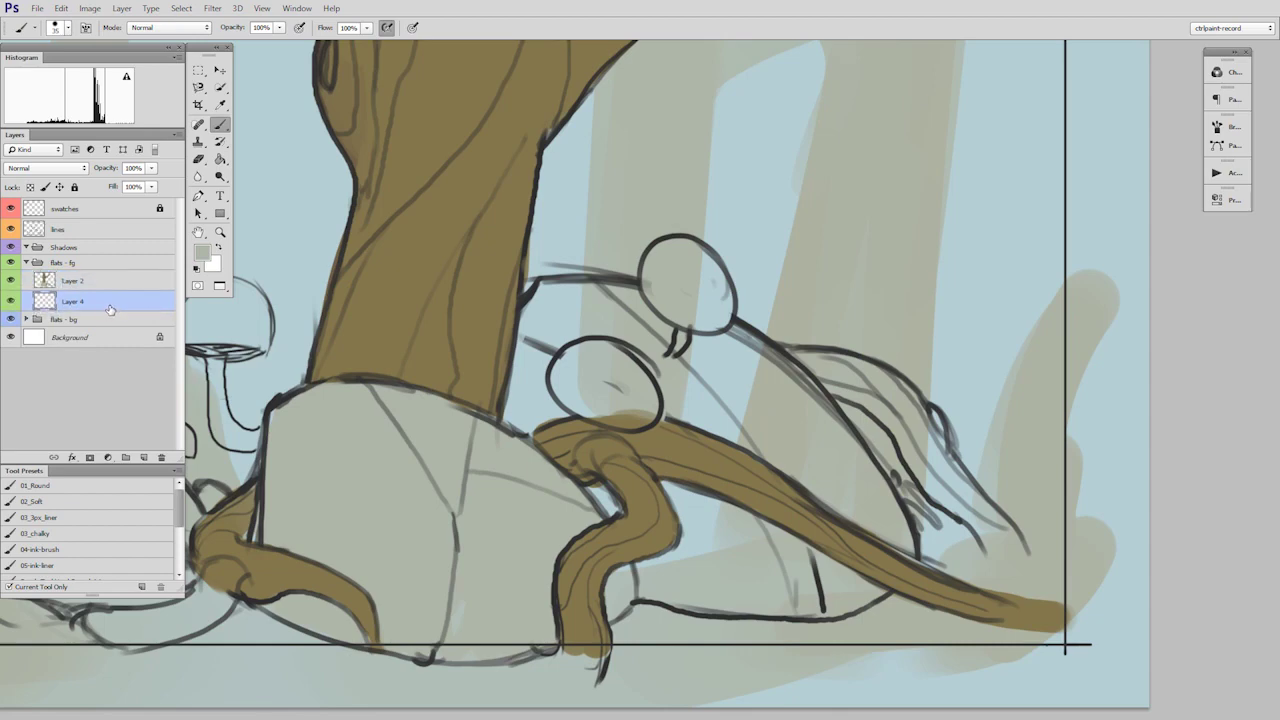
{"action": "left_click_drag", "start_coordinate": [718, 492], "coordinate": [724, 491]}
{"action": "mouse_move", "coordinate": [723, 574]}
{"action": "left_mouse_down"}
{"action": "mouse_move", "coordinate": [702, 538]}
{"action": "mouse_move", "coordinate": [764, 529]}
{"action": "mouse_move", "coordinate": [713, 394]}
{"action": "mouse_move", "coordinate": [588, 488]}
{"action": "mouse_move", "coordinate": [540, 380]}
{"action": "mouse_move", "coordinate": [631, 406]}
{"action": "left_mouse_up"}
{"action": "scroll", "coordinate": [830, 540], "scroll_direction": "up", "scroll_amount": 1}
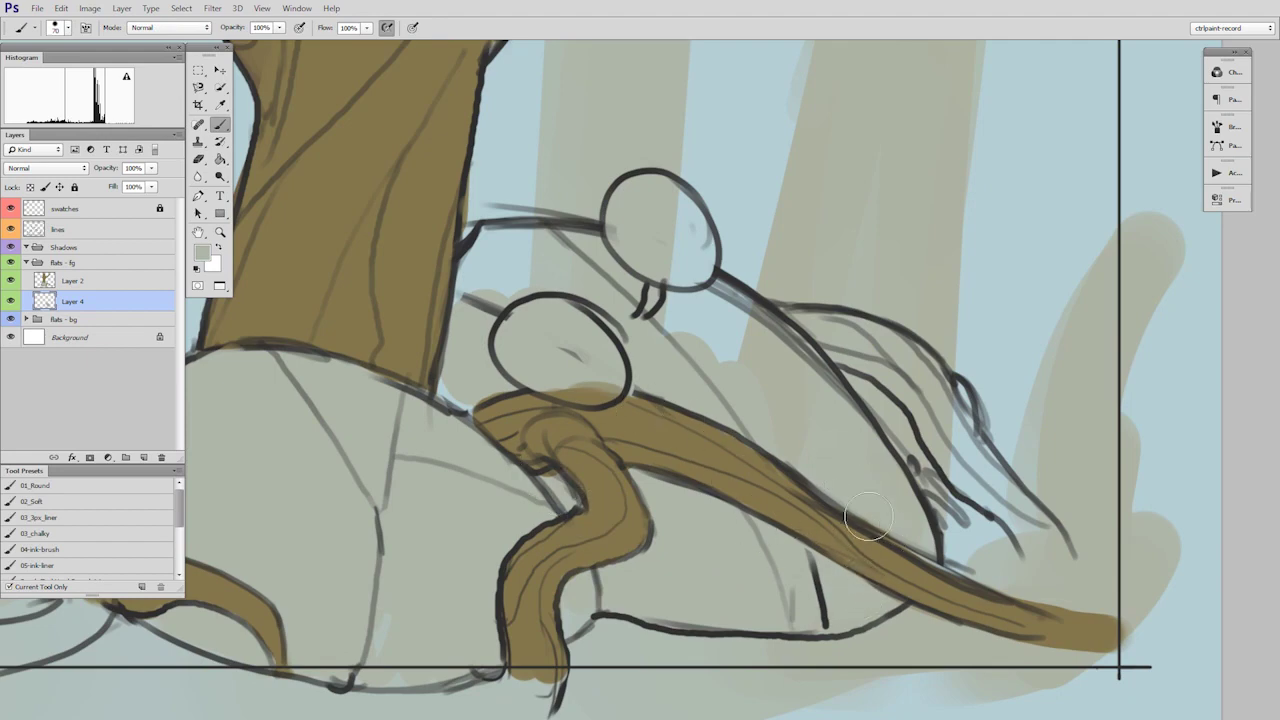
{"action": "mouse_move", "coordinate": [717, 375]}
{"action": "left_mouse_down"}
{"action": "mouse_move", "coordinate": [715, 320]}
{"action": "mouse_move", "coordinate": [687, 263]}
{"action": "mouse_move", "coordinate": [504, 270]}
{"action": "mouse_move", "coordinate": [471, 322]}
{"action": "left_mouse_up"}
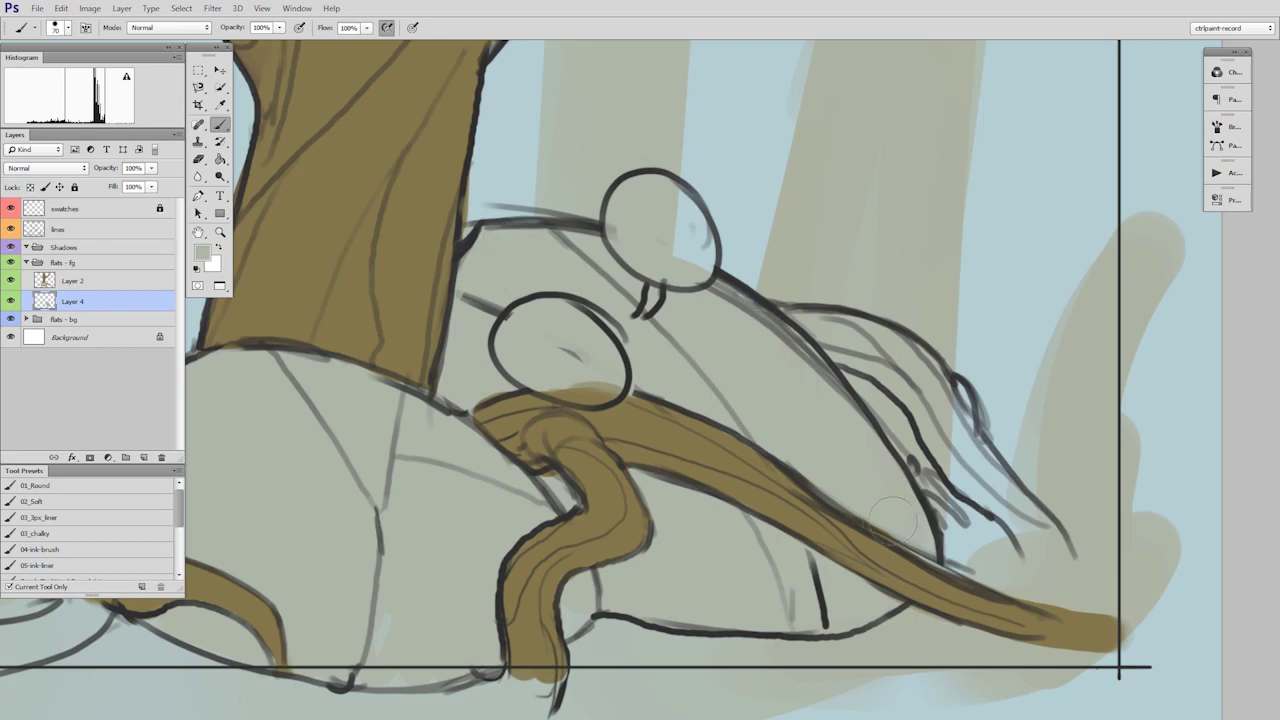
{"action": "scroll", "coordinate": [893, 522], "scroll_direction": "down", "scroll_amount": 3}
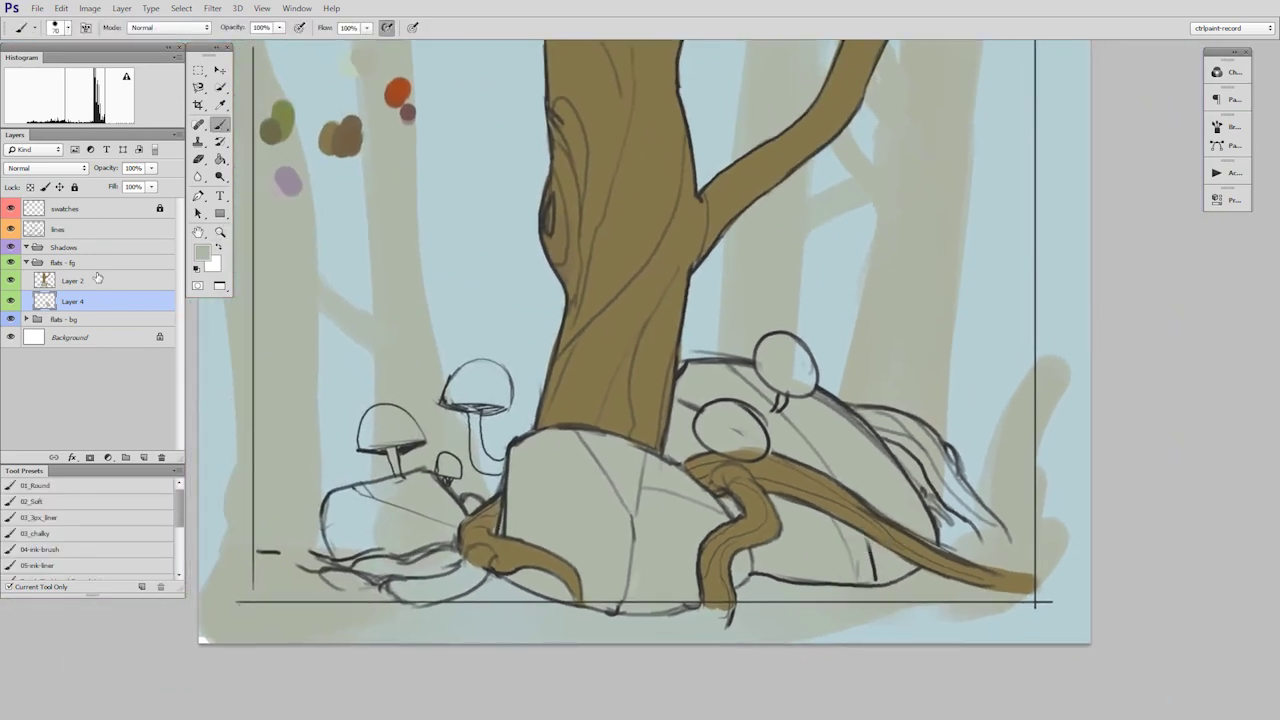
{"action": "left_click", "coordinate": [98, 278]}
{"action": "key", "text": "ctrl+e"}
Fill the remaining roots at the far right and lower left with the sampled root brown on a new layer and merge it down.
{"action": "left_click", "coordinate": [143, 457]}
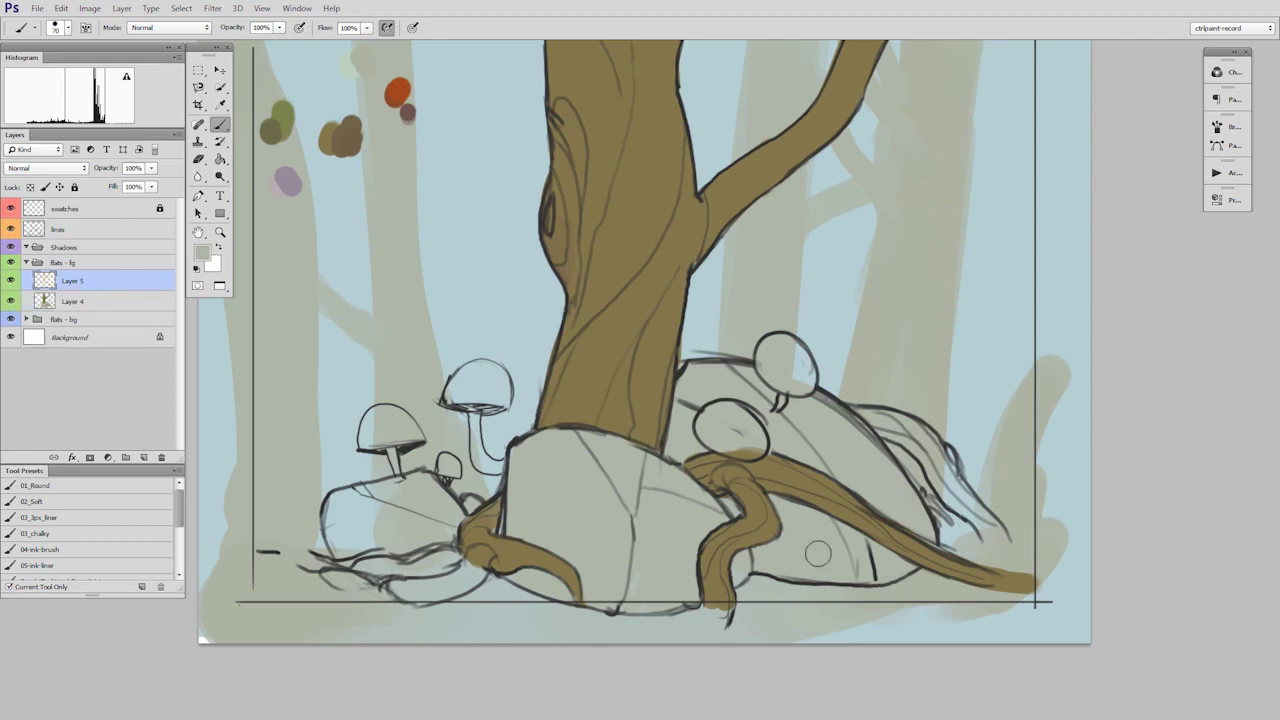
{"action": "left_click", "coordinate": [848, 506], "text": "alt"}
{"action": "left_click_drag", "start_coordinate": [872, 415], "coordinate": [988, 537]}
{"action": "scroll", "coordinate": [686, 516], "scroll_direction": "up", "scroll_amount": 3}
{"action": "left_click_drag", "start_coordinate": [686, 516], "coordinate": [638, 547]}
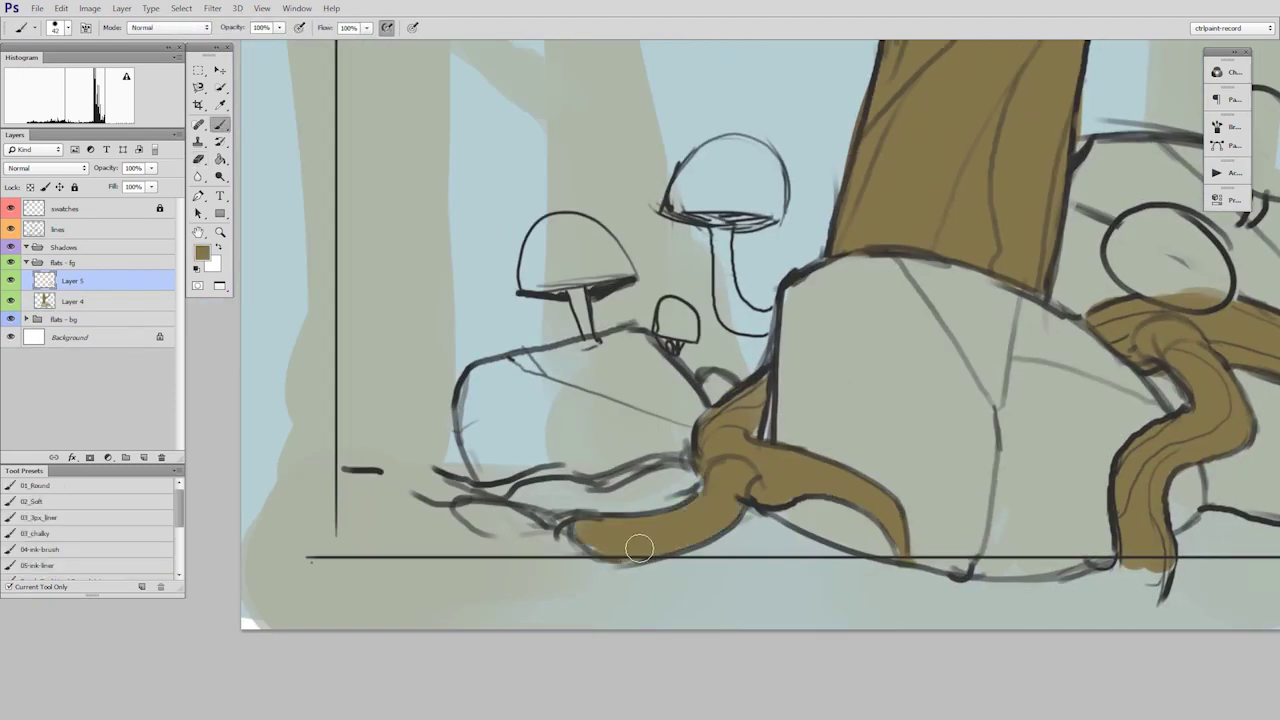
{"action": "mouse_move", "coordinate": [578, 502]}
{"action": "left_mouse_down"}
{"action": "mouse_move", "coordinate": [671, 480]}
{"action": "mouse_move", "coordinate": [578, 503]}
{"action": "left_mouse_up"}
{"action": "key", "text": "ctrl+e"}
Fill the small left rock with a darker grey-green on a new layer beneath the current flats and merge the layers.
{"action": "left_click", "coordinate": [143, 457], "text": "ctrl"}
{"action": "left_click", "coordinate": [620, 400], "text": "alt"}
{"action": "left_click", "coordinate": [202, 253]}
{"action": "left_click", "coordinate": [771, 293]}
{"action": "left_click", "coordinate": [1061, 223]}
{"action": "mouse_move", "coordinate": [500, 372]}
{"action": "left_mouse_down"}
{"action": "mouse_move", "coordinate": [680, 440]}
{"action": "mouse_move", "coordinate": [467, 474]}
{"action": "left_mouse_up"}
{"action": "left_click_drag", "start_coordinate": [706, 380], "coordinate": [730, 404]}
{"action": "key", "text": "ctrl+minus"}
{"action": "left_click_drag", "start_coordinate": [1251, 454], "coordinate": [1066, 548]}
{"action": "key", "text": "ctrl+e"}
Block in the olive green ground behind the rocks and roots on a new layer moved below Layer 5.
{"action": "left_click", "coordinate": [143, 457]}
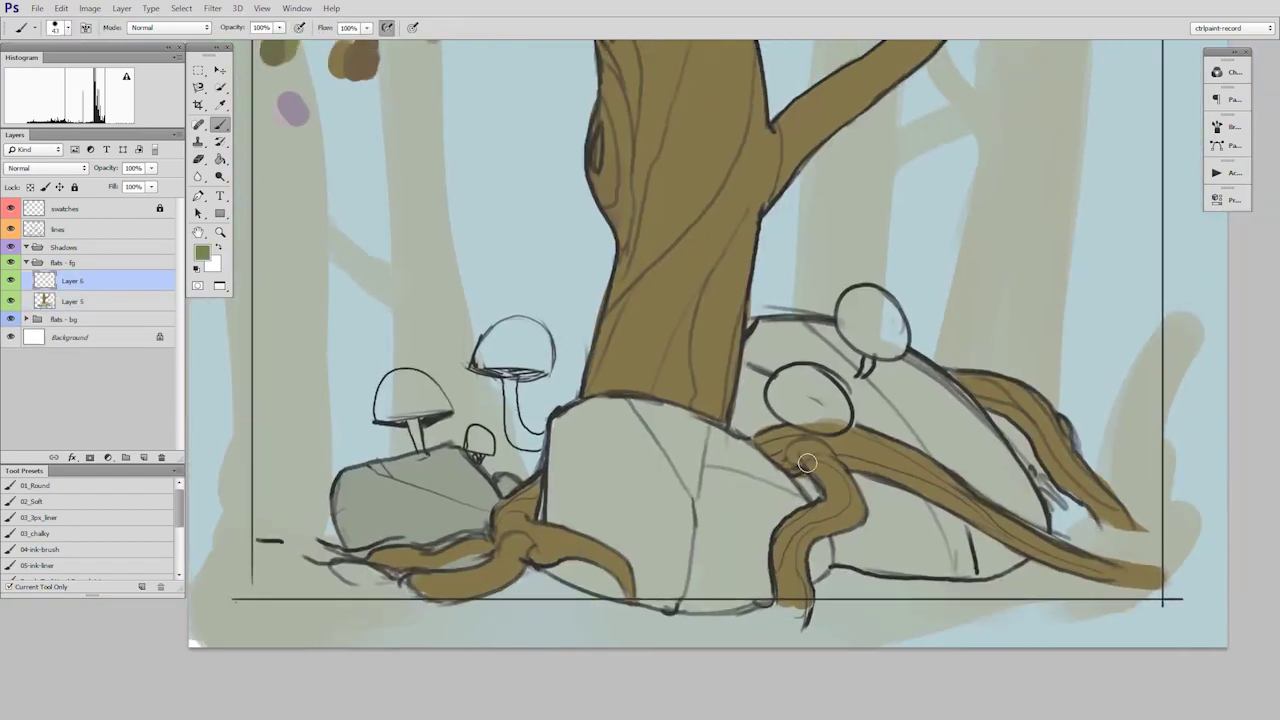
{"action": "key", "text": "ctrl+["}
{"action": "mouse_move", "coordinate": [768, 608]}
{"action": "left_mouse_down"}
{"action": "mouse_move", "coordinate": [1070, 612]}
{"action": "mouse_move", "coordinate": [1172, 502]}
{"action": "left_mouse_up"}
{"action": "key", "text": "e"}
{"action": "key", "text": "b"}
{"action": "left_click_drag", "start_coordinate": [749, 496], "coordinate": [1062, 480]}
{"action": "left_click_drag", "start_coordinate": [540, 556], "coordinate": [940, 588]}
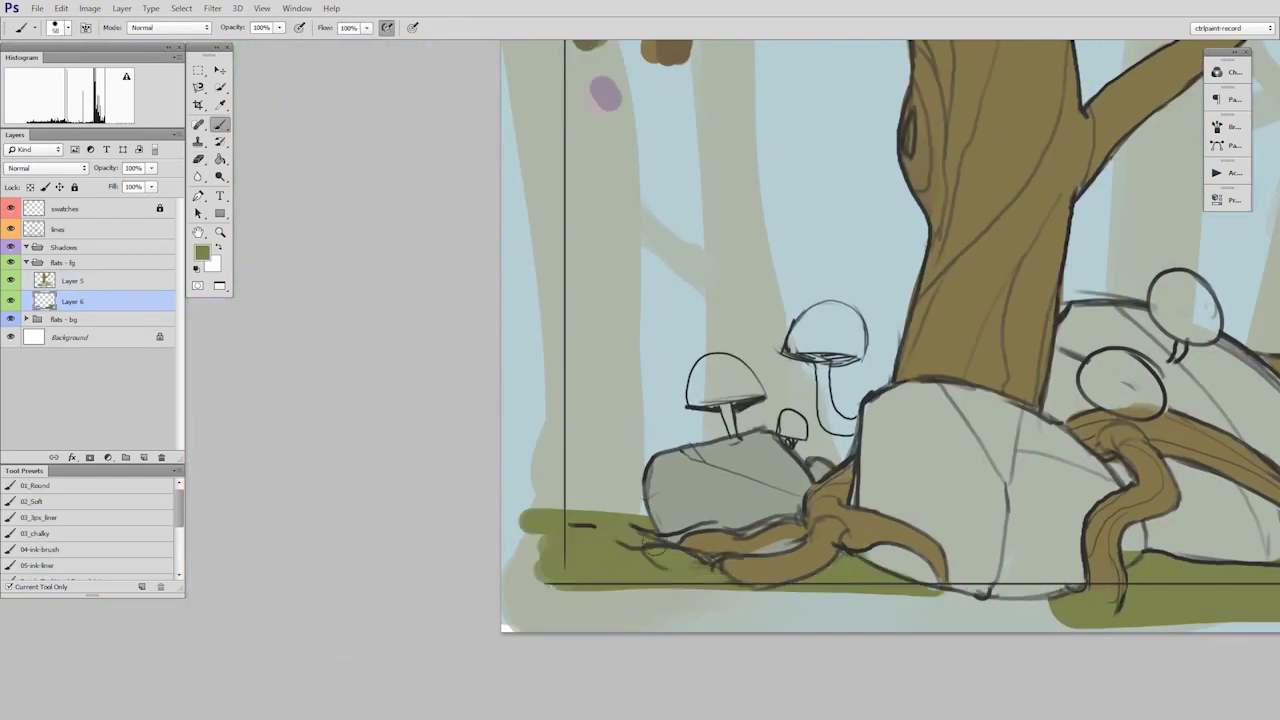
{"action": "key", "text": "ctrl+minus"}
{"action": "left_click_drag", "start_coordinate": [1250, 470], "coordinate": [832, 557]}
Sample the rock's grey-green on a new layer above Layer 5, then merge the flats - fg layers down into Layer 6.
{"action": "left_click", "coordinate": [72, 281]}
{"action": "left_click", "coordinate": [143, 457]}
{"action": "left_click", "coordinate": [977, 500], "text": "alt"}
{"action": "key", "text": "ctrl+e"}
{"action": "key", "text": "ctrl+e"}
Fill all the mushroom caps with the sampled orange-red swatch, using new layers above Layer 6.
{"action": "left_click", "coordinate": [143, 457]}
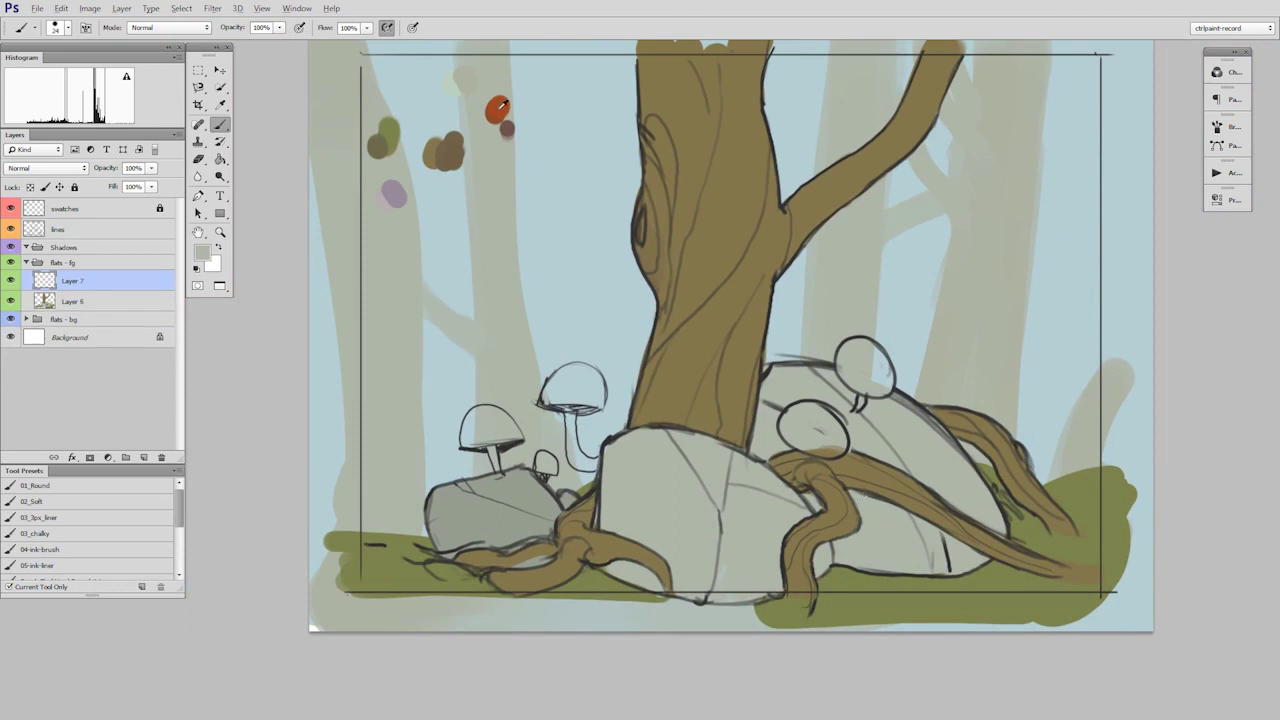
{"action": "left_click", "coordinate": [497, 110], "text": "alt"}
{"action": "mouse_move", "coordinate": [850, 352]}
{"action": "left_mouse_down"}
{"action": "mouse_move", "coordinate": [852, 380]}
{"action": "mouse_move", "coordinate": [882, 385]}
{"action": "left_mouse_up"}
{"action": "mouse_move", "coordinate": [792, 420]}
{"action": "left_mouse_down"}
{"action": "mouse_move", "coordinate": [812, 436]}
{"action": "mouse_move", "coordinate": [836, 424]}
{"action": "left_mouse_up"}
{"action": "left_click_drag", "start_coordinate": [572, 380], "coordinate": [552, 391]}
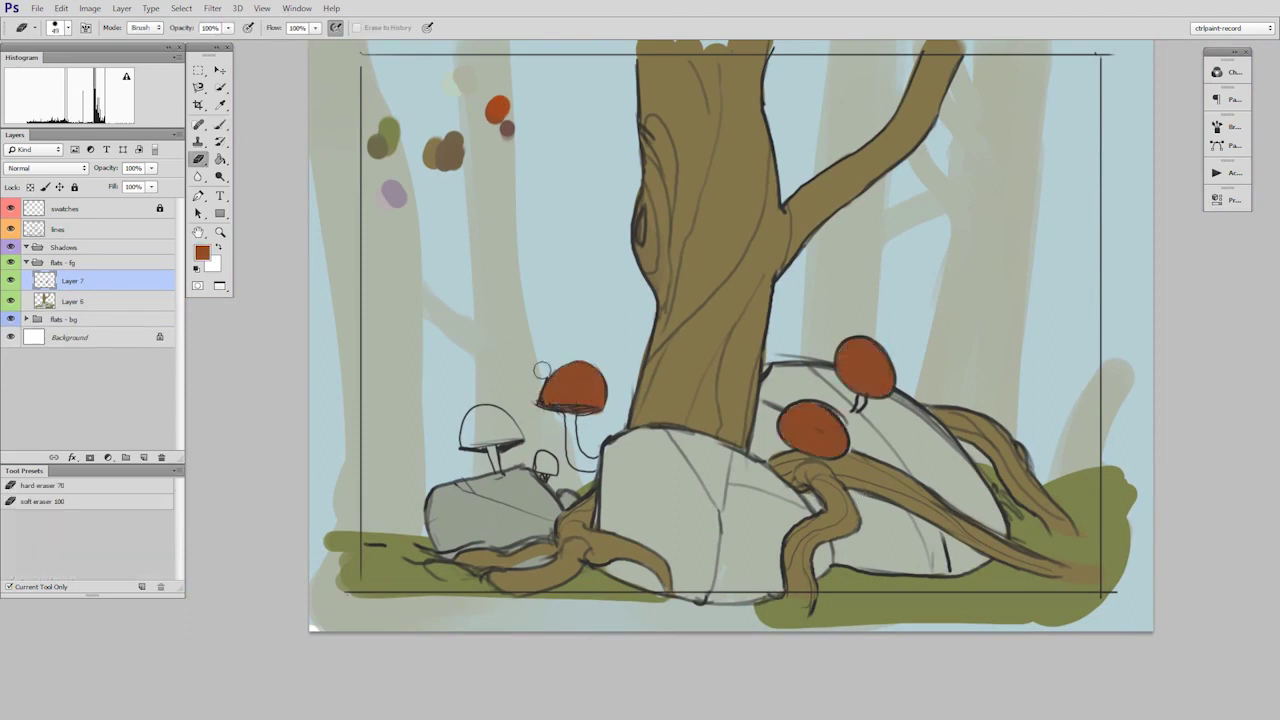
{"action": "key", "text": "ctrl+alt+shift+n"}
{"action": "key", "text": "b"}
{"action": "left_click_drag", "start_coordinate": [480, 418], "coordinate": [550, 464]}
Fill the mushroom stems with flat mauve on another new layer and merge the mushroom layers down into Layer 7.
{"action": "key", "text": "ctrl+shift+alt+n"}
{"action": "left_click_drag", "start_coordinate": [570, 418], "coordinate": [580, 462]}
{"action": "key", "text": "e"}
{"action": "key", "text": "b"}
{"action": "key", "text": "e"}
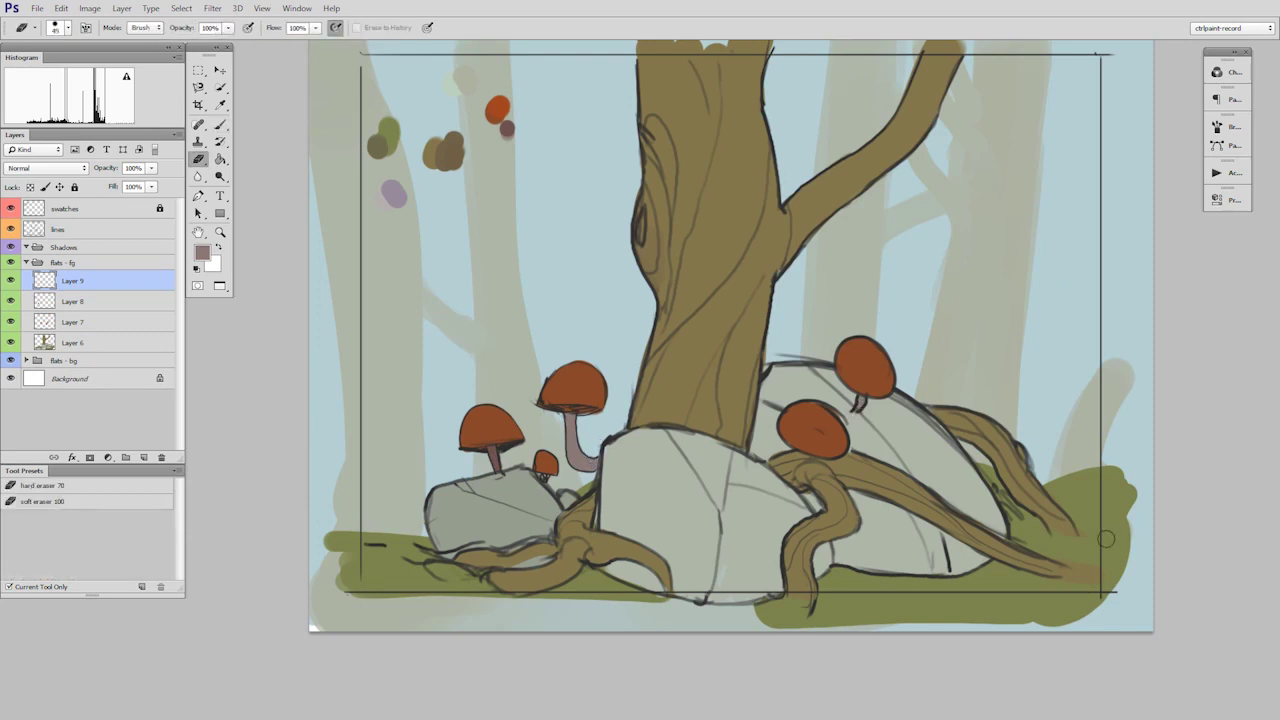
{"action": "key", "text": "ctrl+e"}
{"action": "key", "text": "ctrl+e"}
Paint yellow-green moss over the top of the central rock on Layer 7 with a textured square brush, trimming its edges with the eraser.
{"action": "left_click", "coordinate": [1100, 540], "text": "alt"}
{"action": "left_click", "coordinate": [202, 253]}
{"action": "left_click", "coordinate": [879, 296]}
{"action": "left_click", "coordinate": [1066, 222]}
{"action": "right_click", "coordinate": [792, 456]}
{"action": "left_click", "coordinate": [897, 546]}
{"action": "left_click_drag", "start_coordinate": [625, 445], "coordinate": [723, 503]}
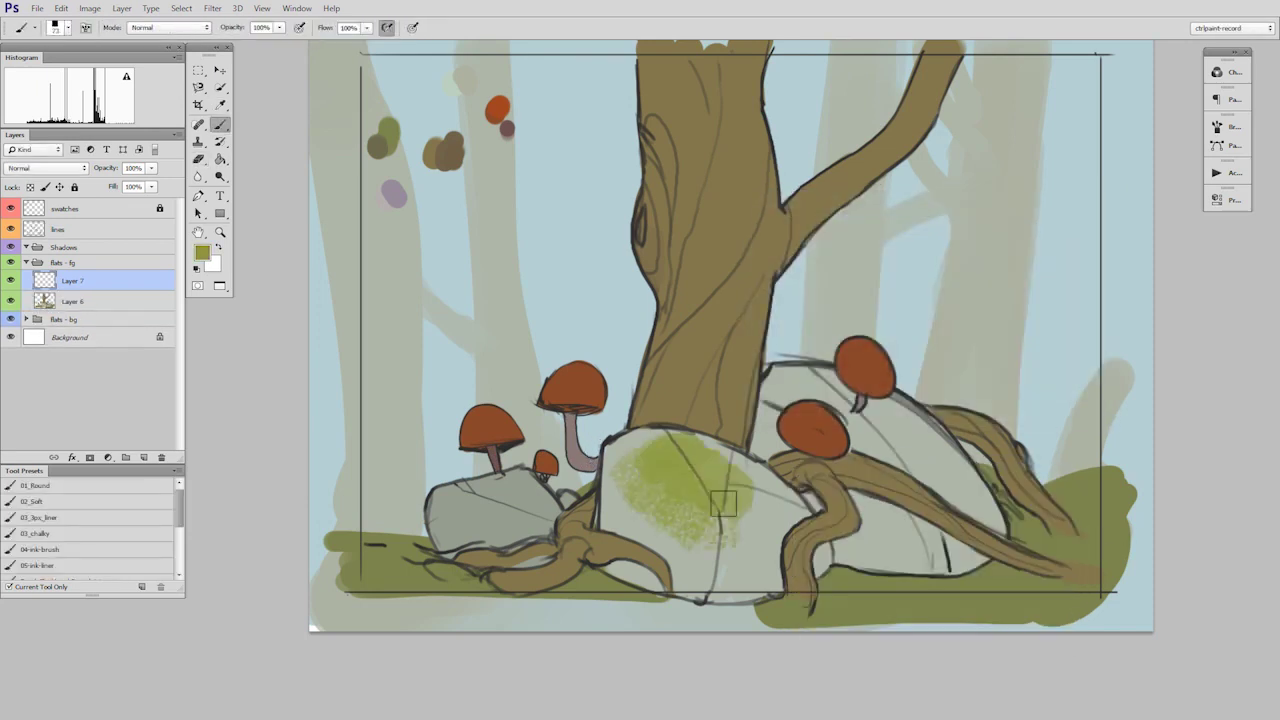
{"action": "key", "text": "e"}
{"action": "key", "text": "b"}
{"action": "left_click_drag", "start_coordinate": [690, 445], "coordinate": [788, 490]}
{"action": "key", "text": "e"}
{"action": "key", "text": "b"}
Paint yellow-green moss along the upper side of the right rock and trim it with the eraser.
{"action": "mouse_move", "coordinate": [815, 375]}
{"action": "left_mouse_down"}
{"action": "mouse_move", "coordinate": [886, 428]}
{"action": "mouse_move", "coordinate": [960, 455]}
{"action": "left_mouse_up"}
{"action": "key", "text": "e"}
{"action": "key", "text": "b"}
Choose a deeper green and paint moss along the long right root and over the small left rock, trimming the edges.
{"action": "left_click", "coordinate": [202, 253]}
{"action": "left_click", "coordinate": [882, 320]}
{"action": "left_click", "coordinate": [1066, 222]}
{"action": "left_click_drag", "start_coordinate": [862, 477], "coordinate": [938, 495]}
{"action": "key", "text": "e"}
{"action": "key", "text": "b"}
{"action": "mouse_move", "coordinate": [460, 486]}
{"action": "left_mouse_down"}
{"action": "mouse_move", "coordinate": [474, 510]}
{"action": "mouse_move", "coordinate": [496, 490]}
{"action": "mouse_move", "coordinate": [538, 498]}
{"action": "mouse_move", "coordinate": [462, 514]}
{"action": "left_mouse_up"}
{"action": "key", "text": "e"}
{"action": "key", "text": "b"}
Erase into the central rock's moss and paint green moss on the front, far right and left roots.
{"action": "key", "text": "e"}
{"action": "mouse_move", "coordinate": [625, 452]}
{"action": "left_mouse_down"}
{"action": "mouse_move", "coordinate": [768, 490]}
{"action": "mouse_move", "coordinate": [752, 510]}
{"action": "left_mouse_up"}
{"action": "key", "text": "b"}
{"action": "mouse_move", "coordinate": [780, 530]}
{"action": "left_mouse_down"}
{"action": "mouse_move", "coordinate": [768, 556]}
{"action": "mouse_move", "coordinate": [788, 566]}
{"action": "left_mouse_up"}
{"action": "left_click_drag", "start_coordinate": [939, 407], "coordinate": [1046, 500]}
{"action": "key", "text": "e"}
{"action": "key", "text": "b"}
{"action": "left_click_drag", "start_coordinate": [484, 555], "coordinate": [566, 551]}
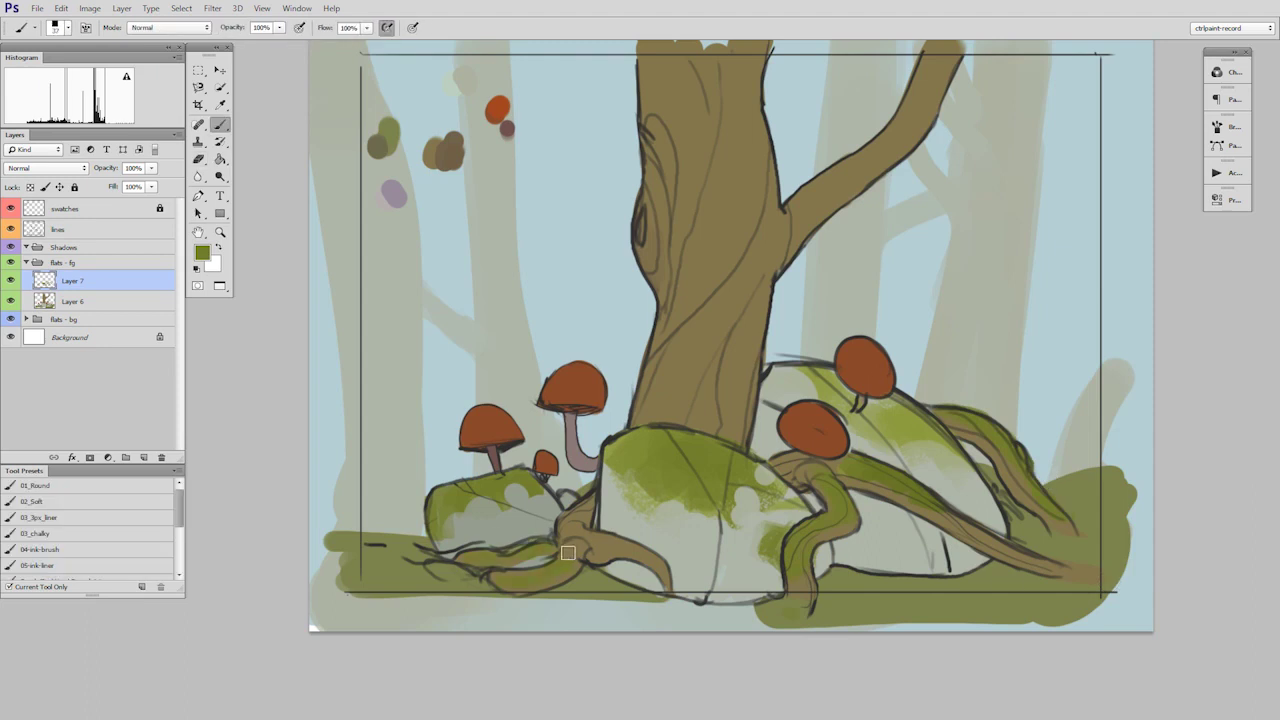
Paint green moss on the tree's branch and trunk and merge Layer 7 down into Layer 6.
{"action": "left_click_drag", "start_coordinate": [793, 218], "coordinate": [845, 182]}
{"action": "key", "text": "e"}
{"action": "key", "text": "b"}
{"action": "left_click_drag", "start_coordinate": [668, 82], "coordinate": [693, 183]}
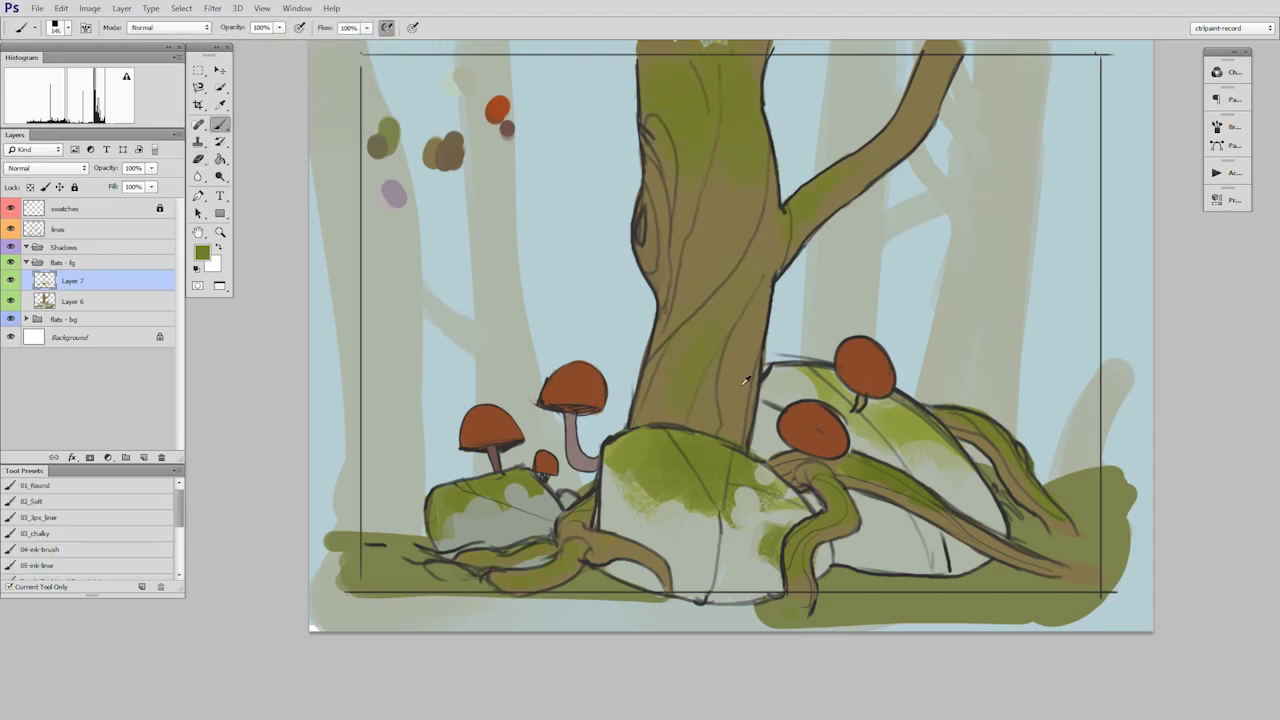
{"action": "key", "text": "e"}
{"action": "key", "text": "ctrl+e"}
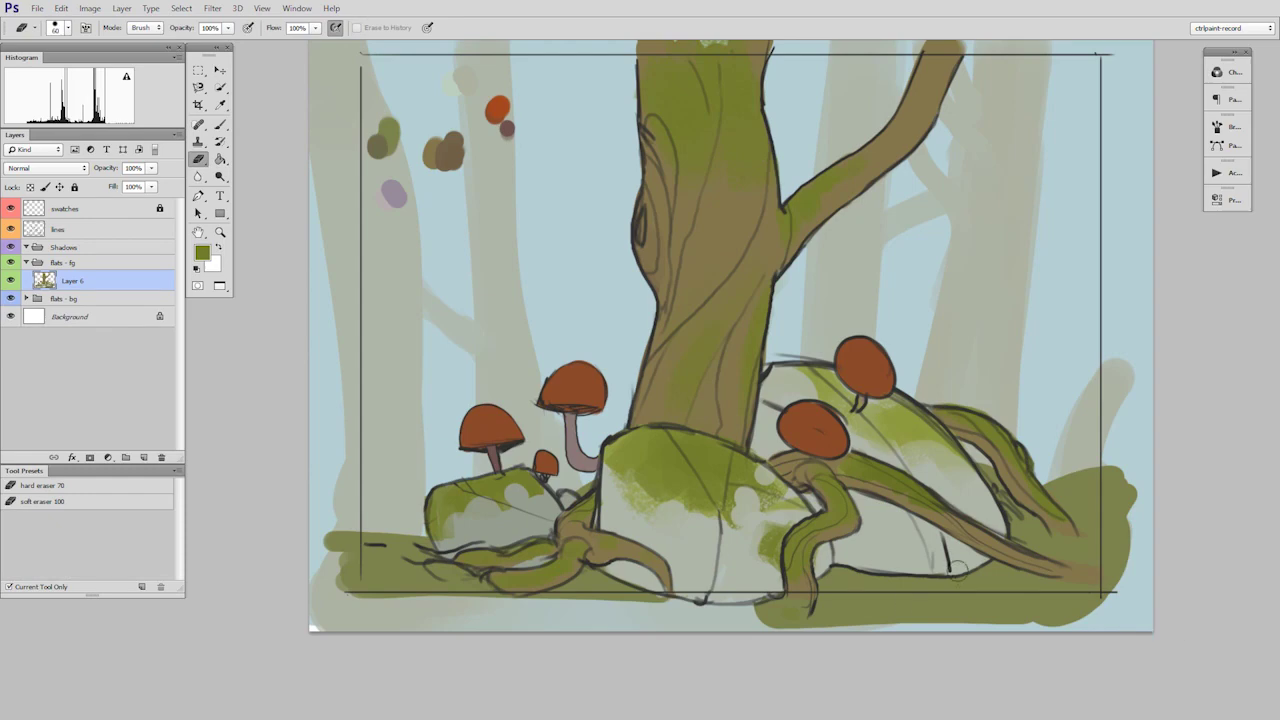
Select the lines layer, lock its transparent pixels and choose a round brush for recolouring the outlines.
{"action": "mouse_move", "coordinate": [743, 365]}
{"action": "left_mouse_down"}
{"action": "mouse_move", "coordinate": [766, 397]}
{"action": "mouse_move", "coordinate": [748, 440]}
{"action": "mouse_move", "coordinate": [962, 495]}
{"action": "mouse_move", "coordinate": [913, 531]}
{"action": "left_mouse_up"}
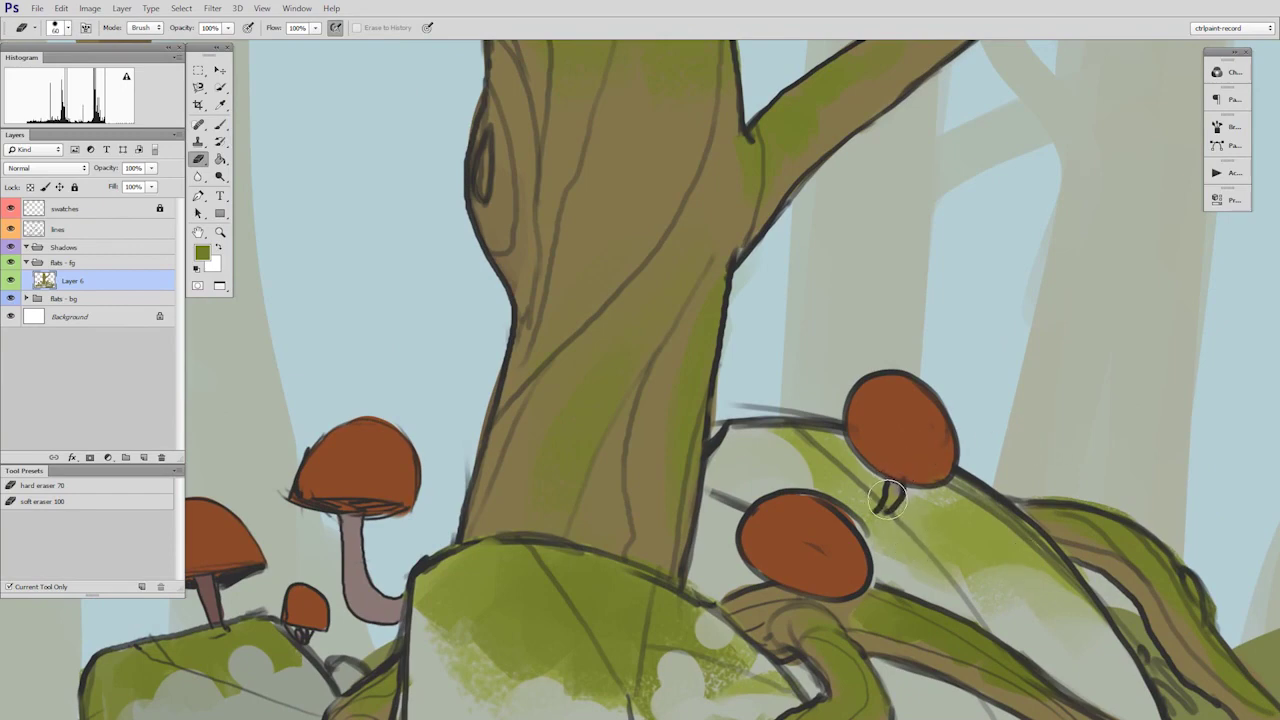
{"action": "left_click", "coordinate": [91, 233]}
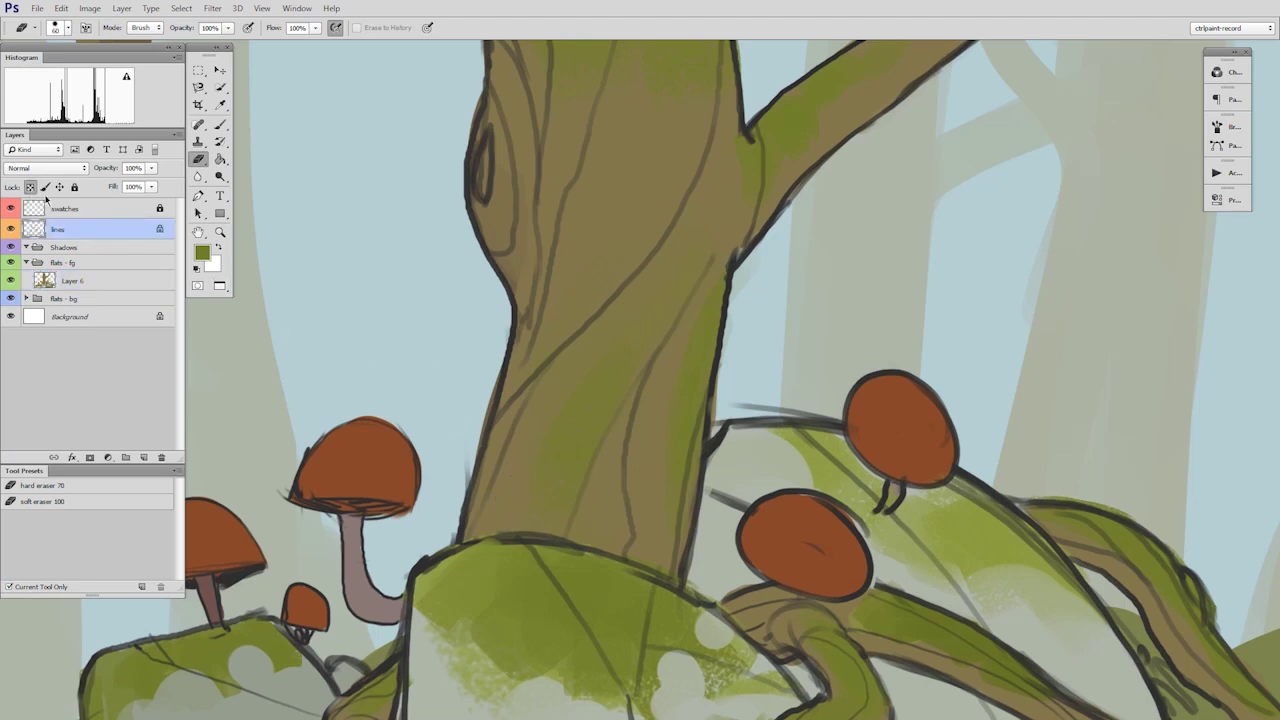
{"action": "key", "text": "b"}
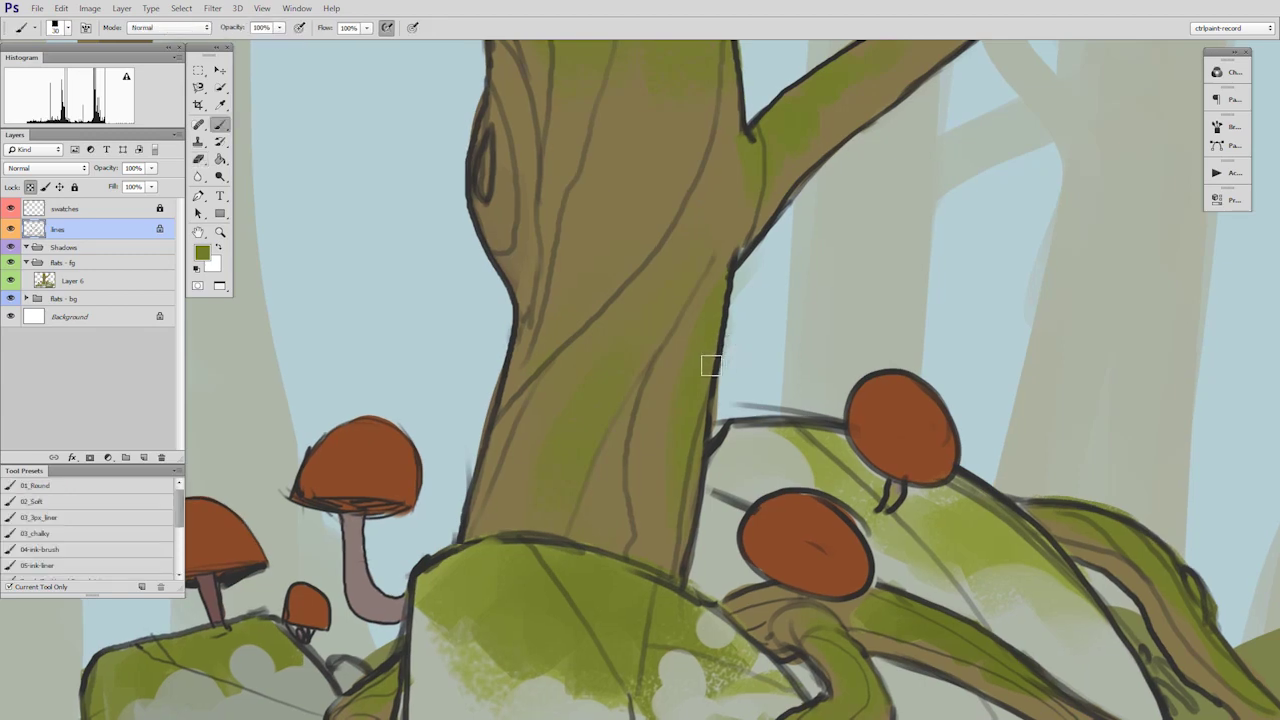
{"action": "right_click", "coordinate": [673, 366]}
{"action": "left_click", "coordinate": [696, 451]}
{"action": "left_click", "coordinate": [647, 364]}
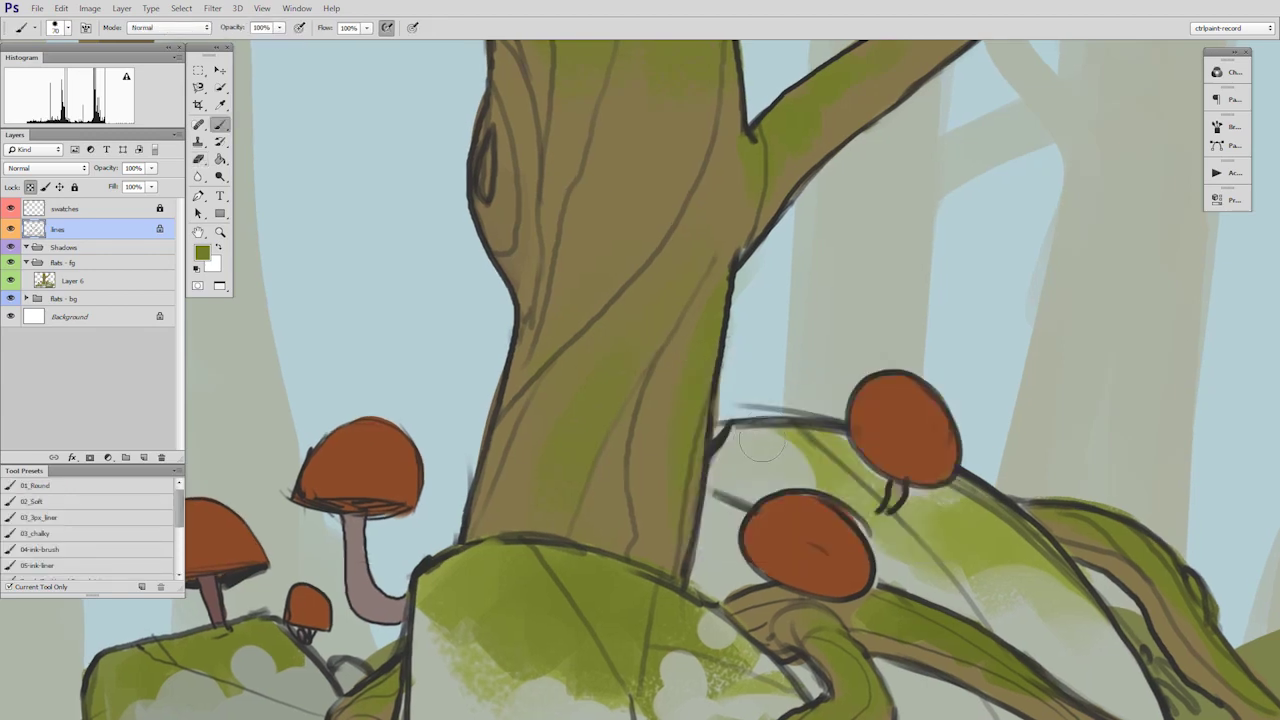
Recolour the outlines of the tree's branch and trunk with the orange-red sampled from the mushroom cap.
{"action": "mouse_move", "coordinate": [750, 390]}
{"action": "left_mouse_down"}
{"action": "mouse_move", "coordinate": [744, 446]}
{"action": "mouse_move", "coordinate": [691, 417]}
{"action": "mouse_move", "coordinate": [757, 293]}
{"action": "mouse_move", "coordinate": [674, 420]}
{"action": "mouse_move", "coordinate": [845, 245]}
{"action": "left_mouse_up"}
{"action": "left_click", "coordinate": [768, 572], "text": "alt"}
{"action": "left_click_drag", "start_coordinate": [677, 317], "coordinate": [831, 207]}
{"action": "left_click_drag", "start_coordinate": [848, 266], "coordinate": [956, 165]}
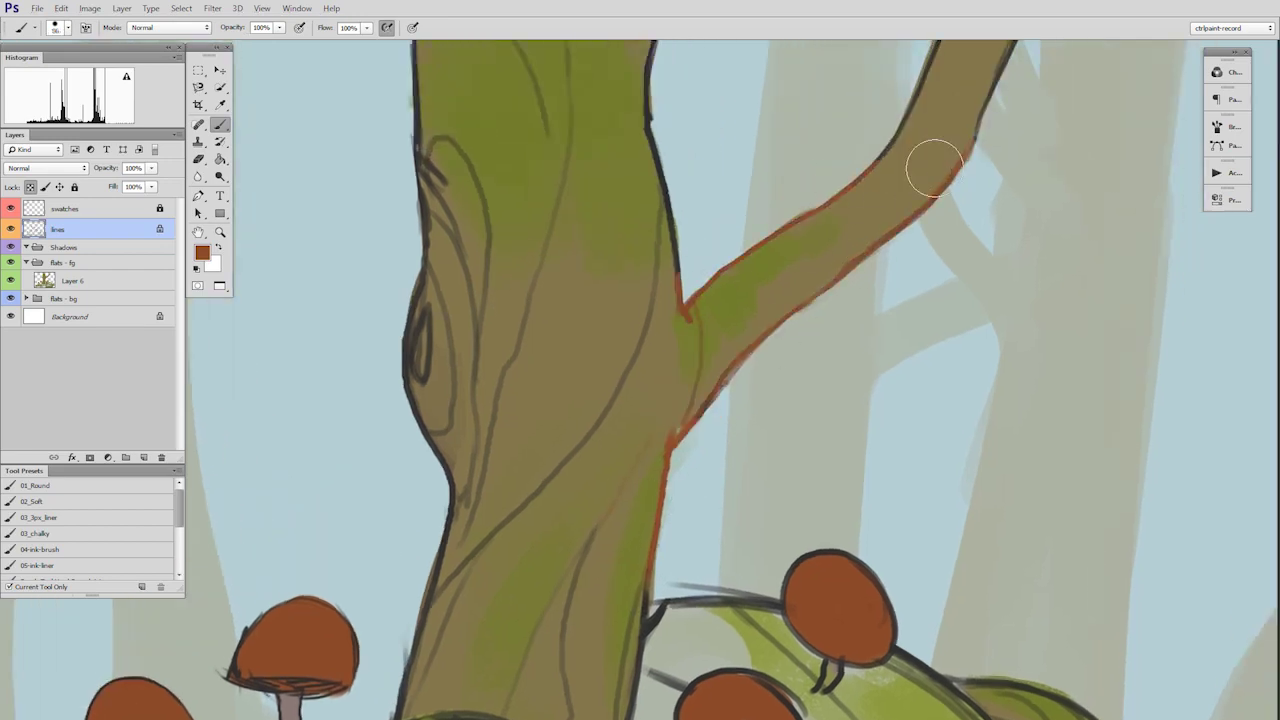
{"action": "left_click_drag", "start_coordinate": [966, 258], "coordinate": [886, 383]}
{"action": "left_click_drag", "start_coordinate": [814, 315], "coordinate": [893, 222]}
{"action": "left_click_drag", "start_coordinate": [932, 184], "coordinate": [894, 220]}
{"action": "left_click_drag", "start_coordinate": [704, 188], "coordinate": [722, 342]}
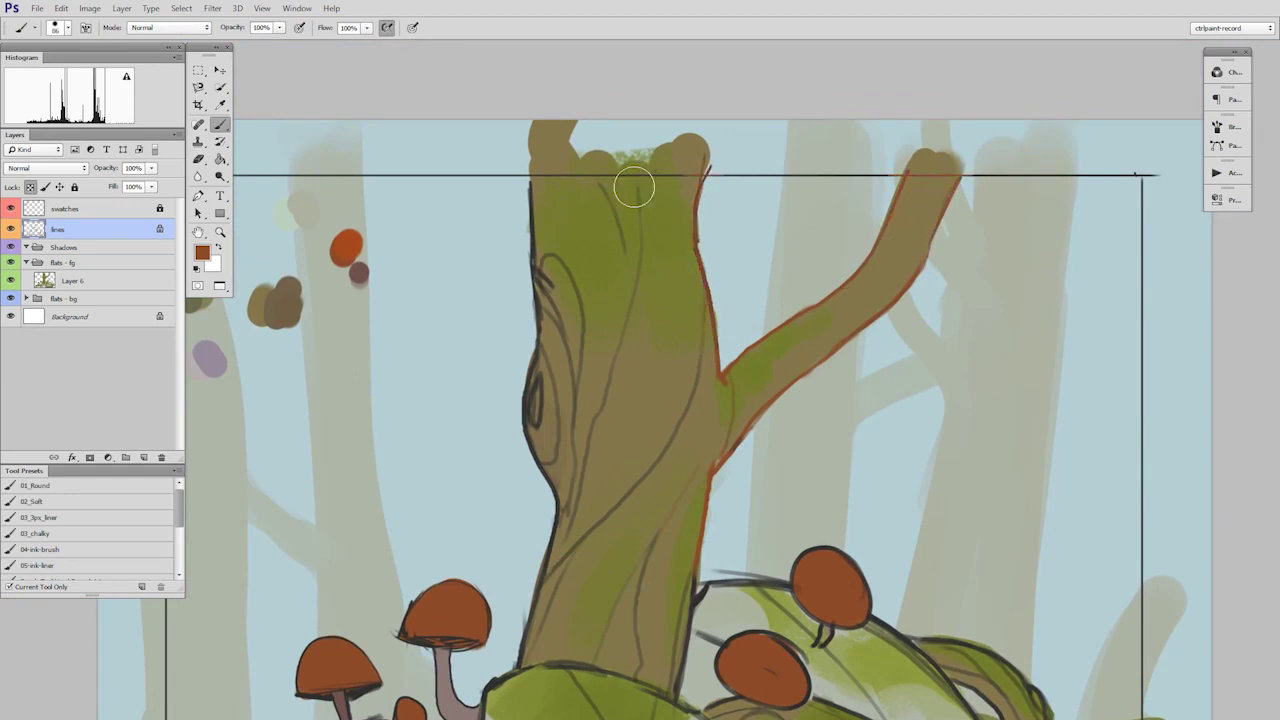
{"action": "left_click_drag", "start_coordinate": [533, 185], "coordinate": [573, 506]}
Set the foreground colour to brown 6b421a and recolour the trunk and branch outlines with a large brush.
{"action": "left_click_drag", "start_coordinate": [1049, 431], "coordinate": [1026, 437]}
{"action": "left_click_drag", "start_coordinate": [899, 437], "coordinate": [871, 346]}
{"action": "key", "text": "n"}
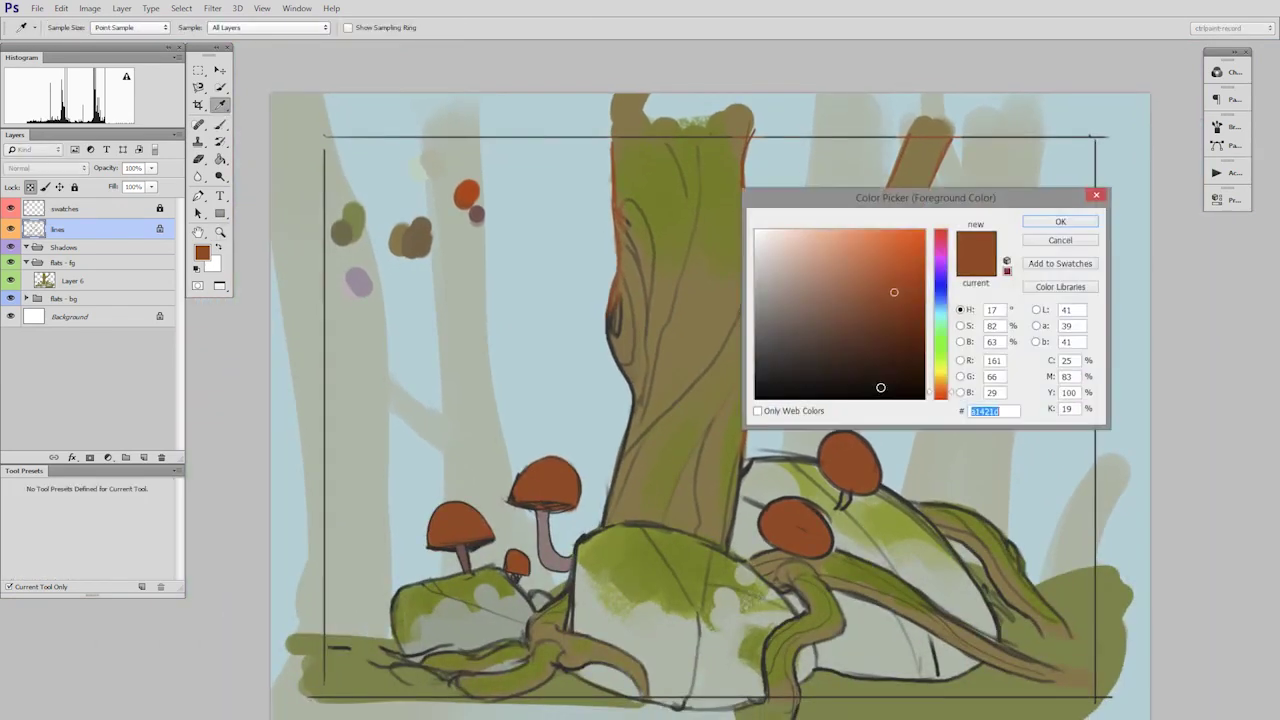
{"action": "left_click_drag", "start_coordinate": [896, 295], "coordinate": [884, 329]}
{"action": "left_click_drag", "start_coordinate": [954, 391], "coordinate": [950, 385]}
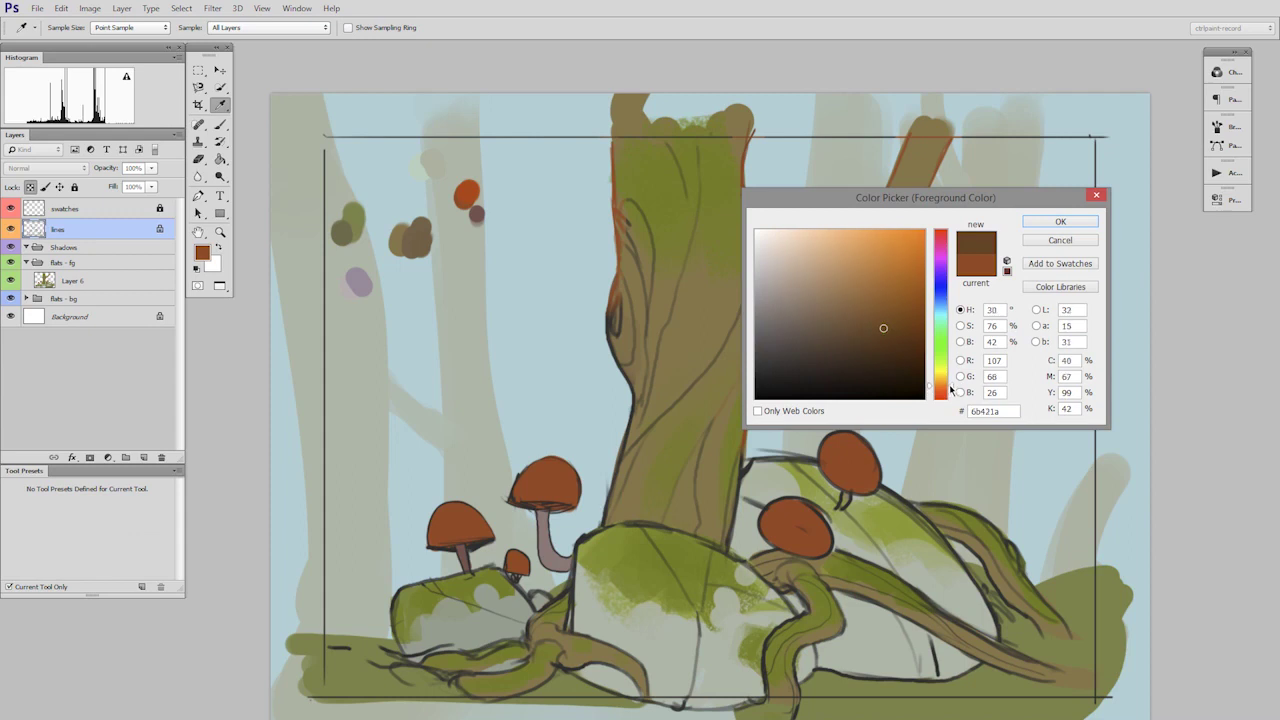
{"action": "key", "text": "b"}
{"action": "left_click", "coordinate": [1058, 221]}
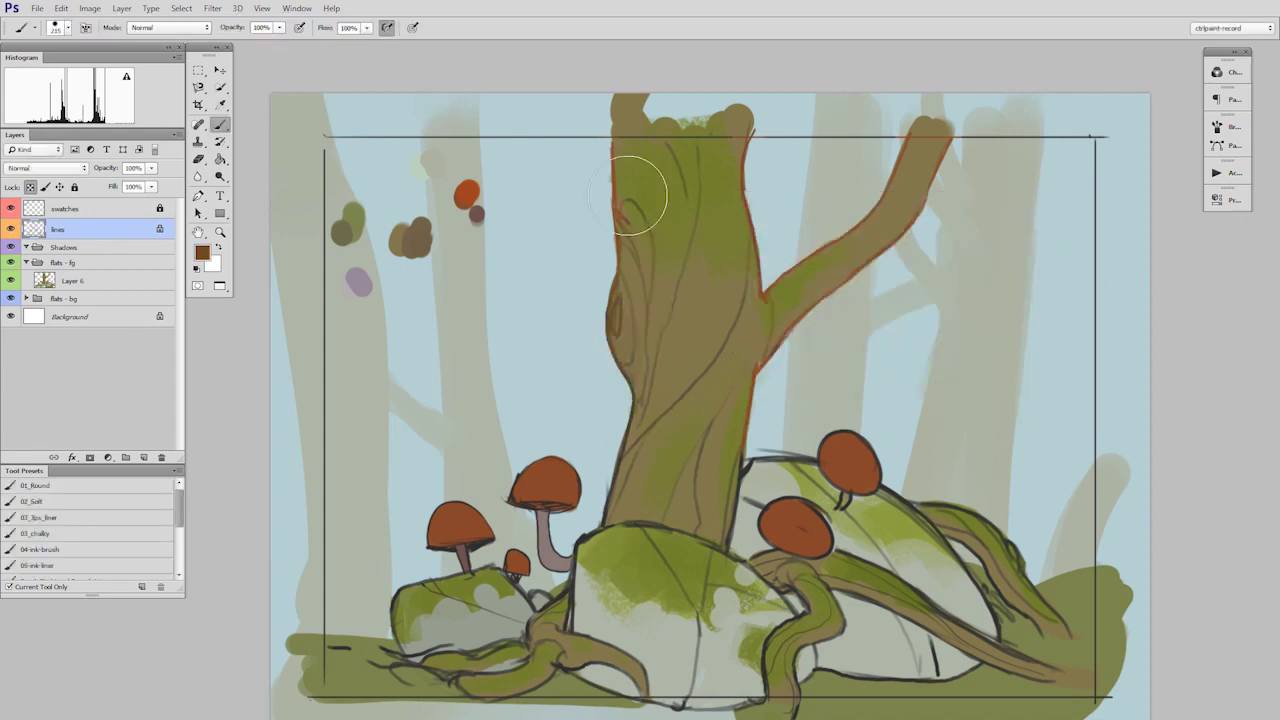
{"action": "mouse_move", "coordinate": [751, 159]}
{"action": "left_mouse_down"}
{"action": "mouse_move", "coordinate": [773, 327]}
{"action": "mouse_move", "coordinate": [918, 156]}
{"action": "left_mouse_up"}
{"action": "mouse_move", "coordinate": [750, 252]}
{"action": "left_mouse_down"}
{"action": "mouse_move", "coordinate": [752, 342]}
{"action": "mouse_move", "coordinate": [718, 430]}
{"action": "left_mouse_up"}
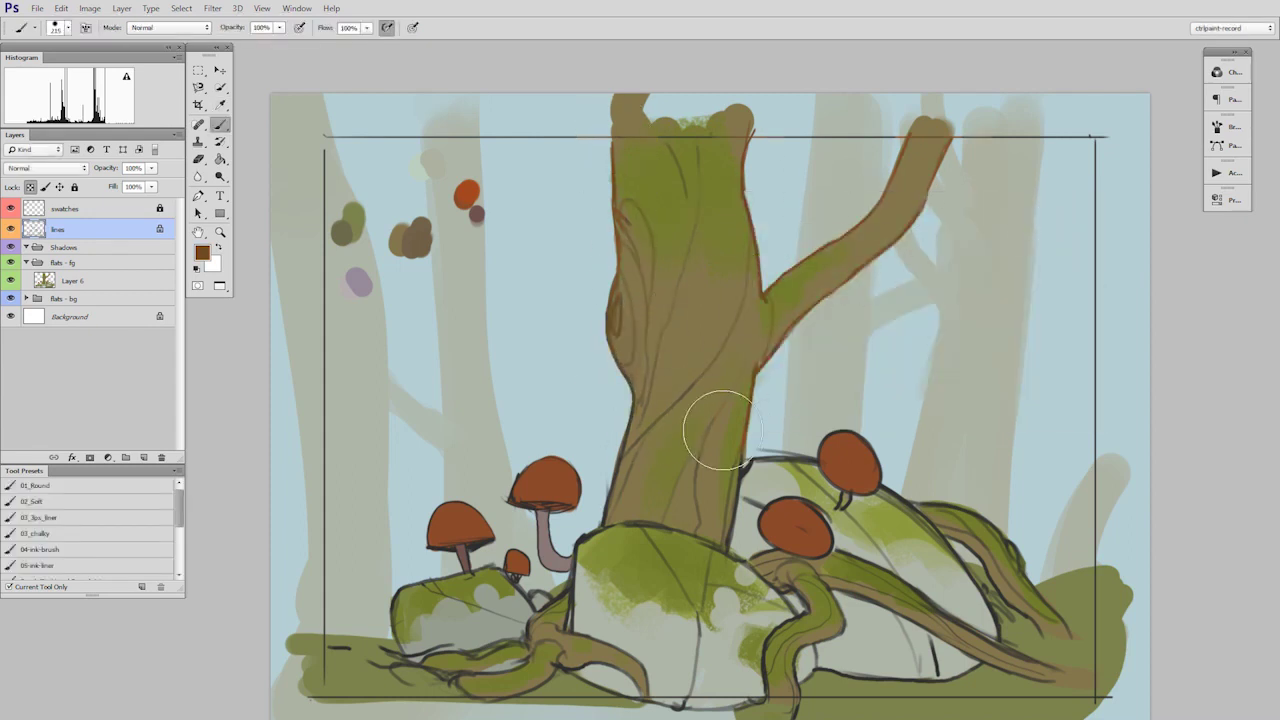
Recolour the lower trunk outlines on both sides in a darker brown with a smaller brush.
{"action": "key", "text": "bracketleft"}
{"action": "key", "text": "bracketleft"}
{"action": "key", "text": "bracketleft"}
{"action": "key", "text": "bracketleft"}
{"action": "key", "text": "bracketleft"}
{"action": "key", "text": "bracketleft"}
{"action": "left_click_drag", "start_coordinate": [616, 483], "coordinate": [614, 489]}
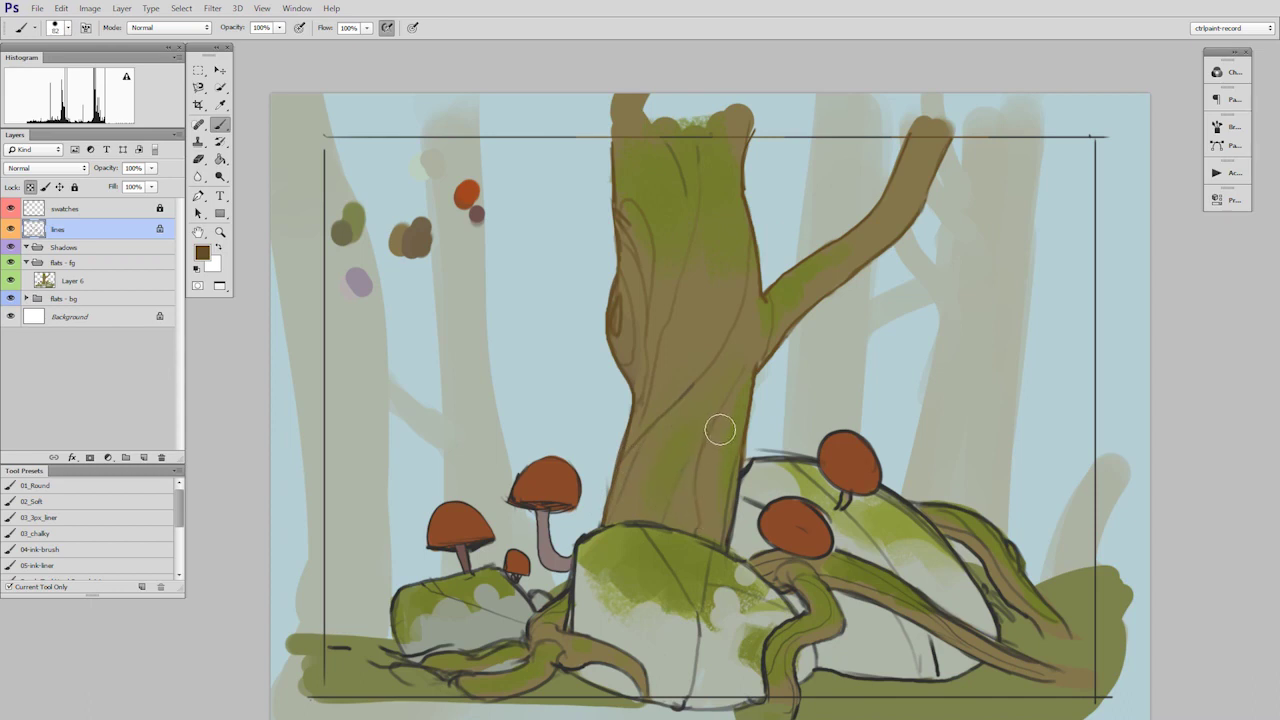
{"action": "left_click_drag", "start_coordinate": [724, 532], "coordinate": [748, 458]}
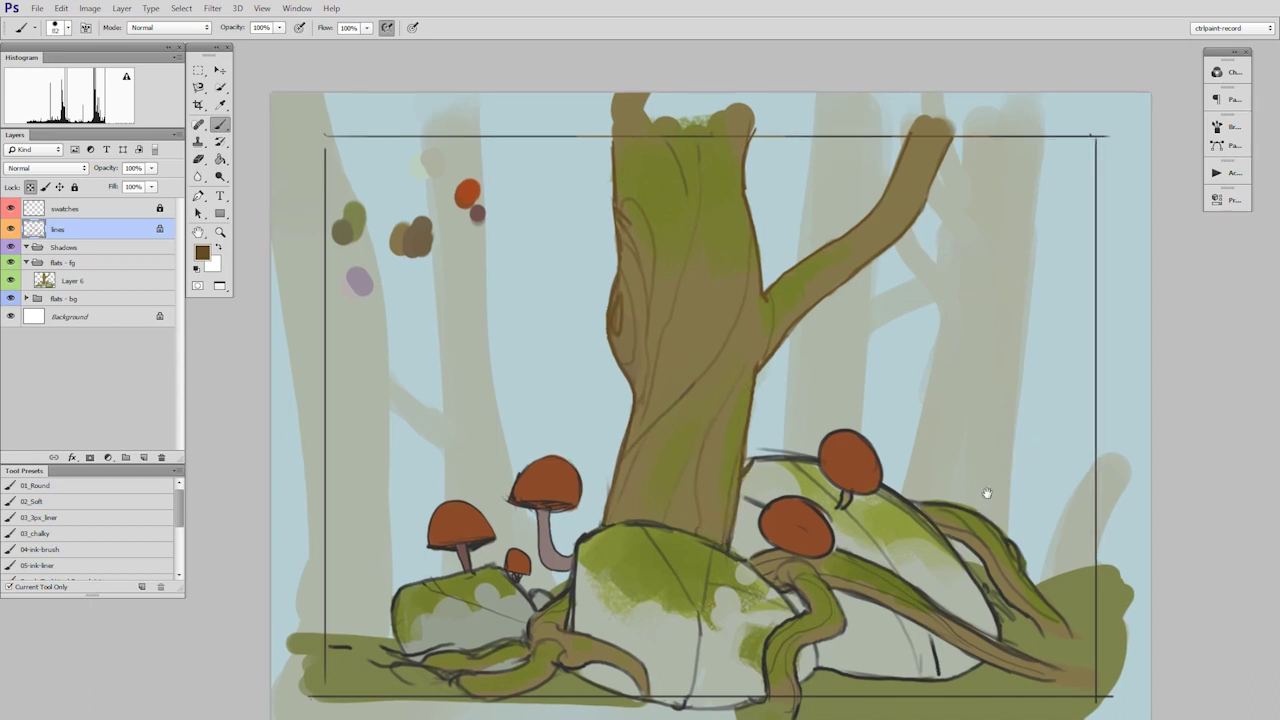
Recolour the outlines of the rocks, roots and upper right mushroom stem in brown tones, enlarging the brush.
{"action": "left_click_drag", "start_coordinate": [986, 494], "coordinate": [1000, 457]}
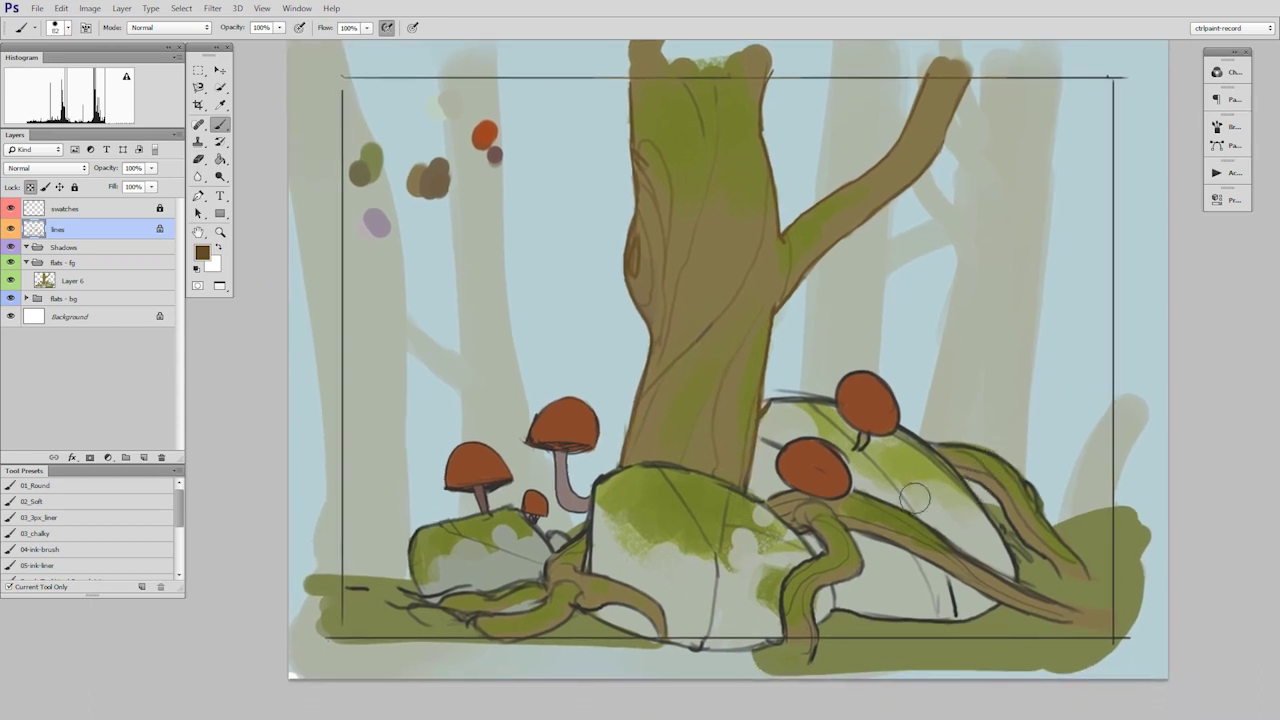
{"action": "mouse_move", "coordinate": [864, 385]}
{"action": "left_mouse_down"}
{"action": "mouse_move", "coordinate": [886, 401]}
{"action": "mouse_move", "coordinate": [872, 430]}
{"action": "left_mouse_up"}
{"action": "key", "text": "bracketright"}
{"action": "key", "text": "bracketright"}
{"action": "key", "text": "bracketright"}
{"action": "key", "text": "bracketright"}
{"action": "key", "text": "bracketright"}
{"action": "key", "text": "bracketright"}
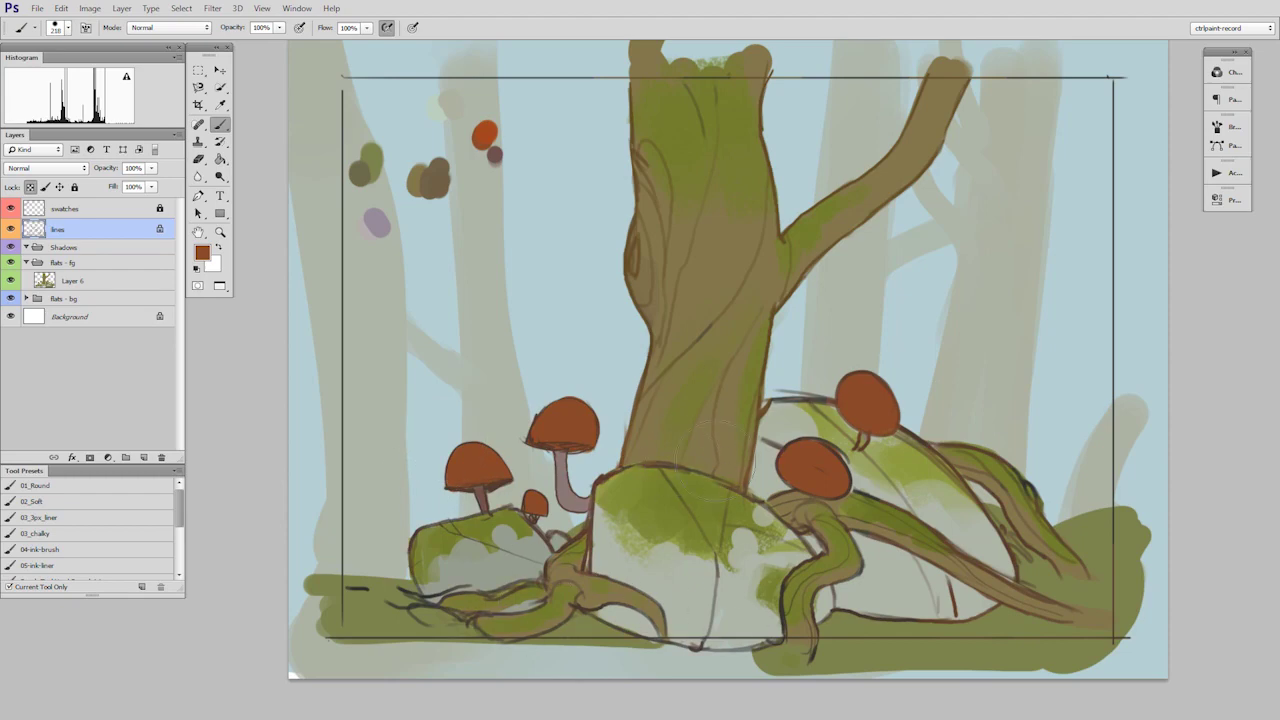
Set the foreground colour to purple 642997 and recolour the upper right mushroom's outline.
{"action": "left_click", "coordinate": [203, 253]}
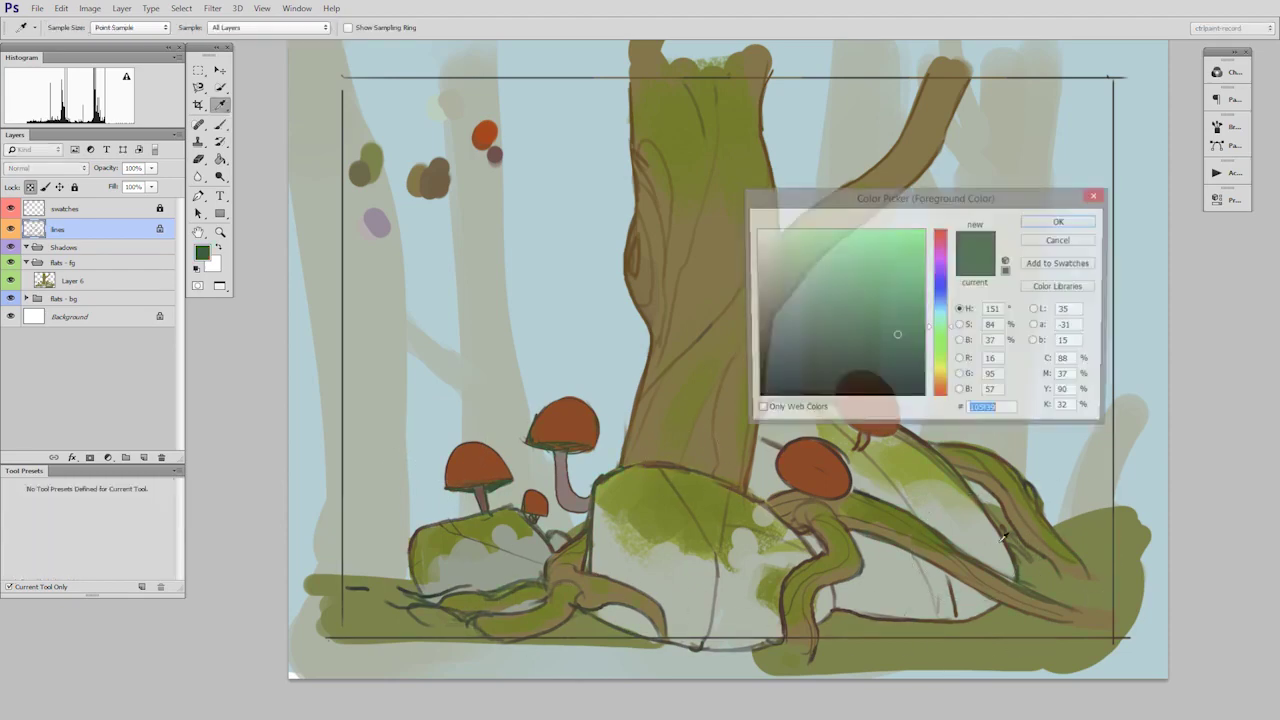
{"action": "left_click", "coordinate": [940, 274]}
{"action": "left_click", "coordinate": [880, 298]}
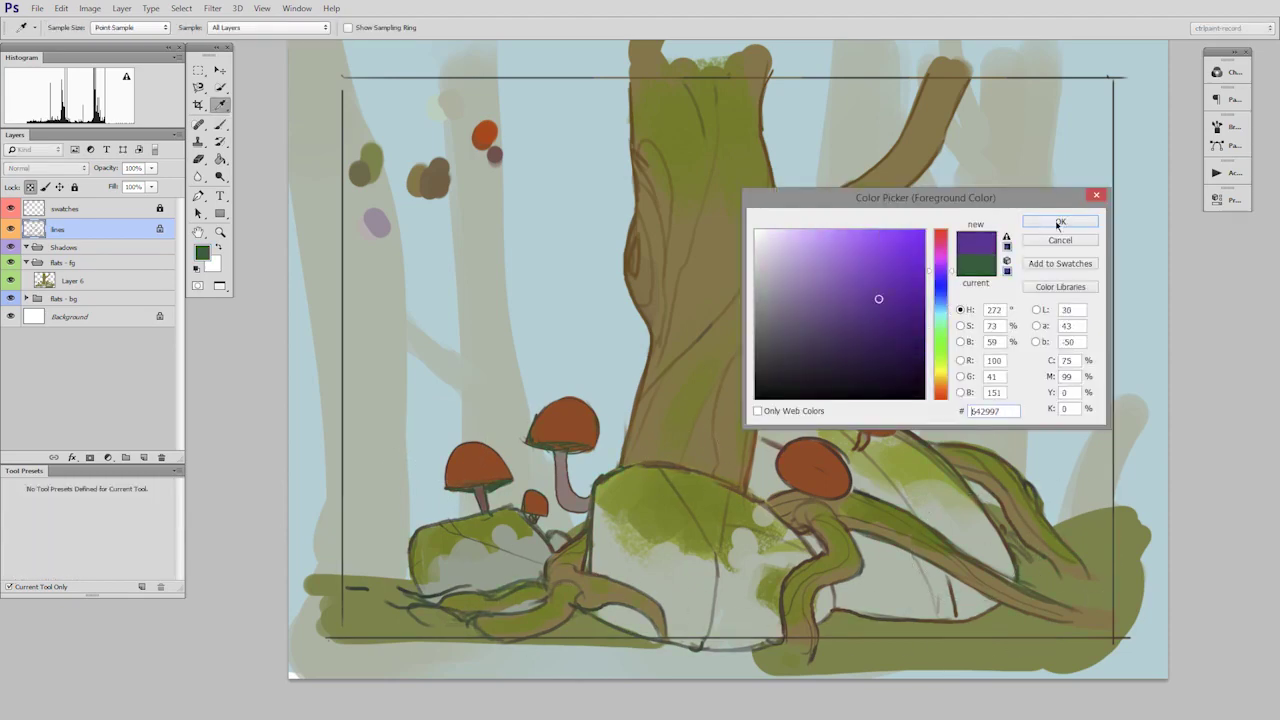
{"action": "left_click", "coordinate": [1058, 222]}
{"action": "key", "text": "z"}
{"action": "left_click_drag", "start_coordinate": [889, 506], "coordinate": [921, 484]}
{"action": "key", "text": "b"}
{"action": "left_click_drag", "start_coordinate": [867, 384], "coordinate": [808, 396]}
{"action": "left_click_drag", "start_coordinate": [863, 360], "coordinate": [835, 305]}
Recolour the outlines and undersides of the two larger left mushrooms in purple.
{"action": "left_click_drag", "start_coordinate": [440, 355], "coordinate": [698, 325]}
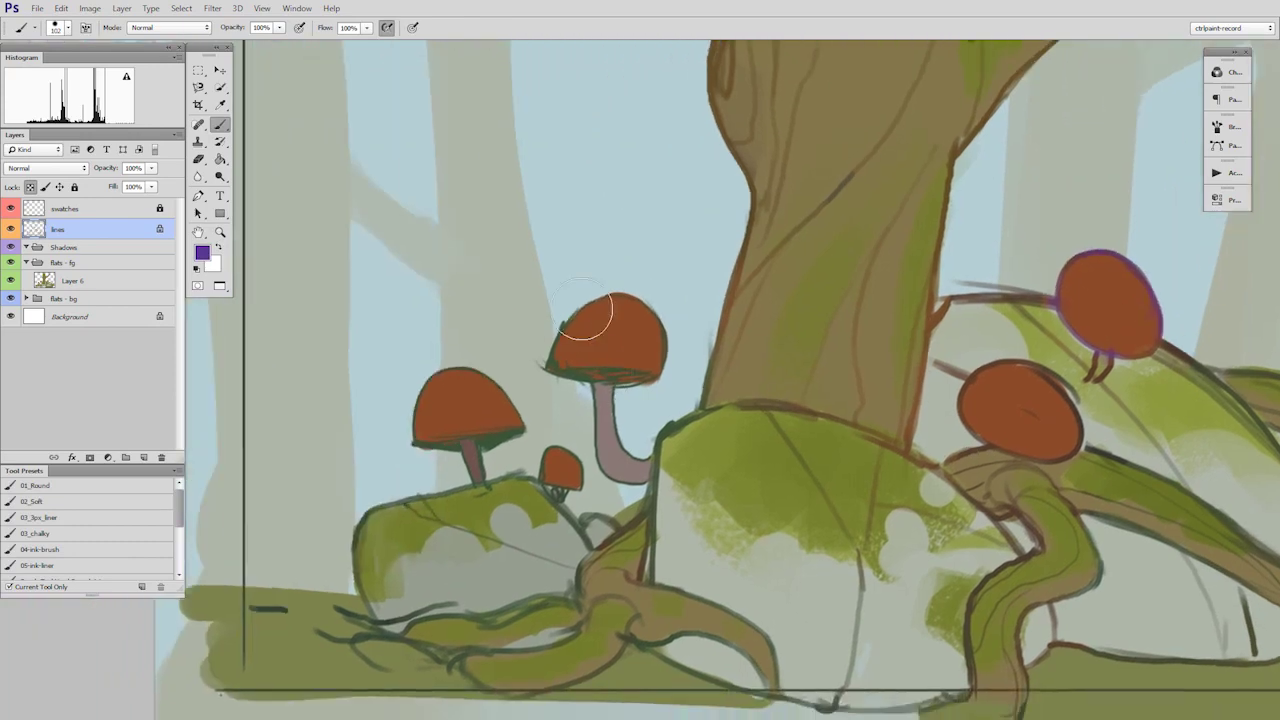
{"action": "left_click_drag", "start_coordinate": [587, 320], "coordinate": [663, 340]}
{"action": "left_click_drag", "start_coordinate": [415, 443], "coordinate": [500, 438]}
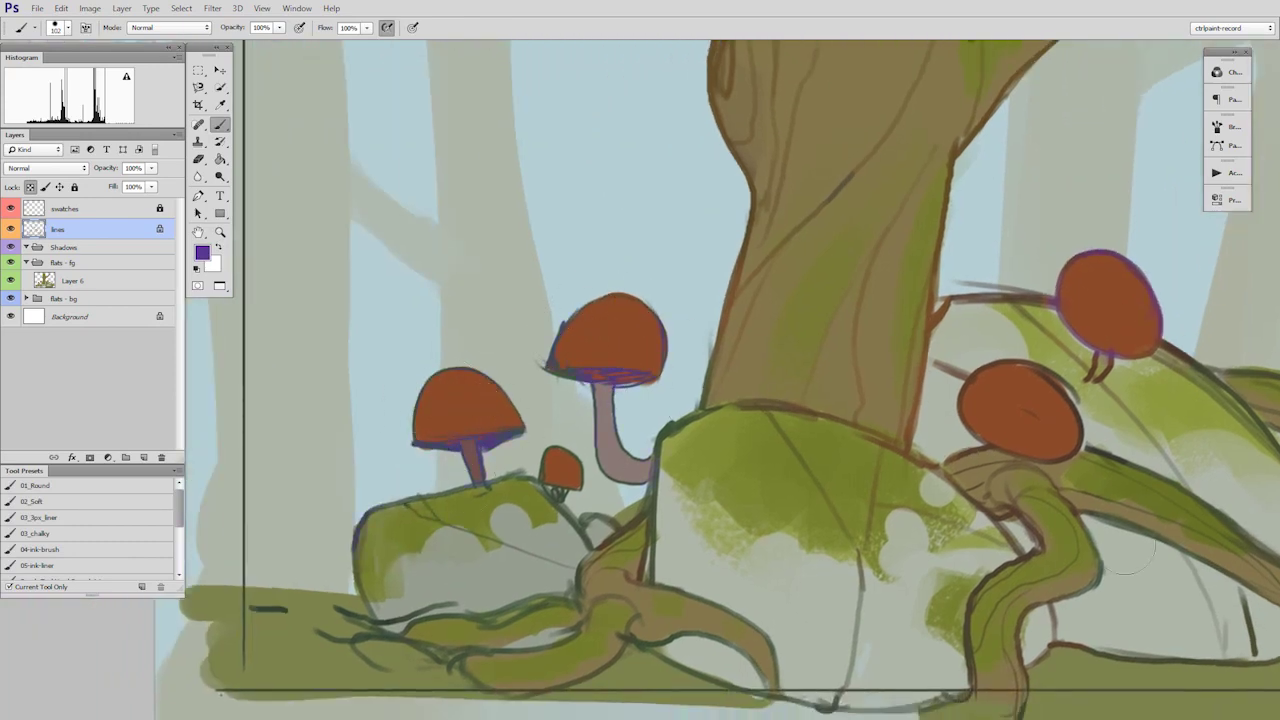
{"action": "key", "text": "z"}
{"action": "left_click_drag", "start_coordinate": [1137, 557], "coordinate": [1107, 548]}
{"action": "left_click_drag", "start_coordinate": [1107, 548], "coordinate": [988, 529]}
{"action": "left_click_drag", "start_coordinate": [1196, 497], "coordinate": [1137, 529]}
{"action": "left_click_drag", "start_coordinate": [1137, 529], "coordinate": [1059, 527]}
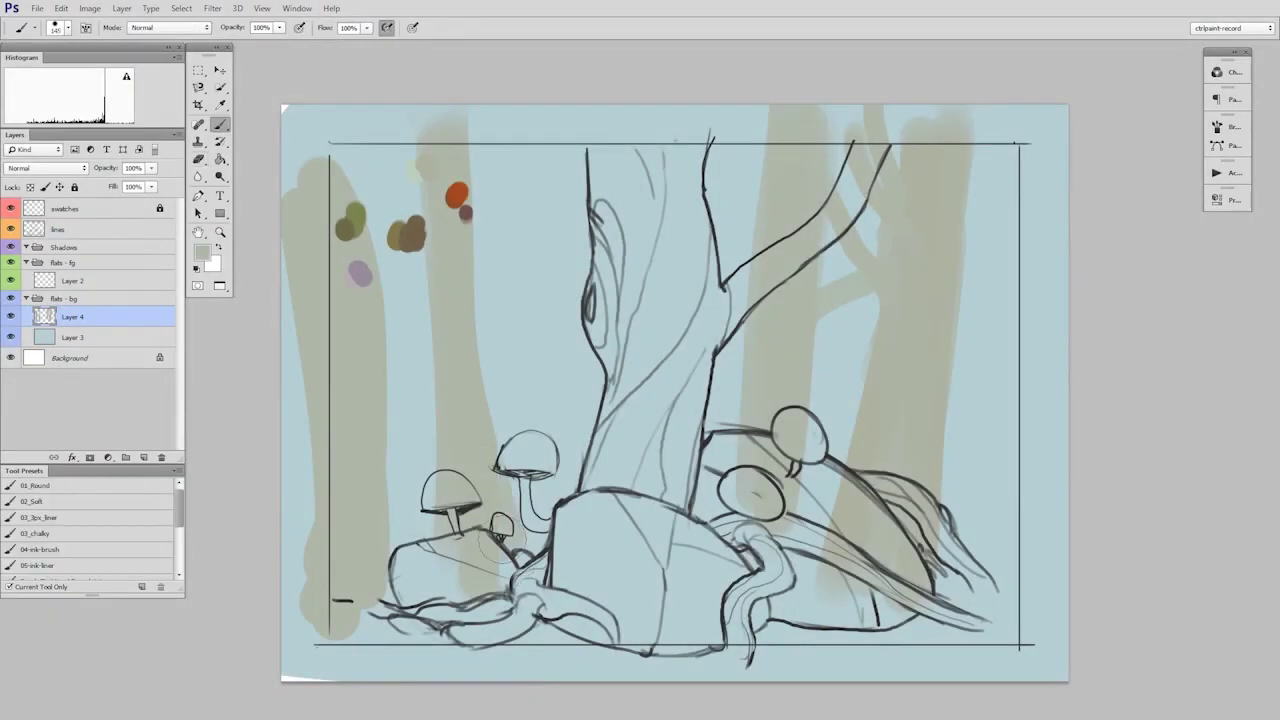
Fill out the lower part of the second background trunk from the left in flat grey-green on Layer 4.
{"action": "left_click_drag", "start_coordinate": [502, 543], "coordinate": [475, 592]}
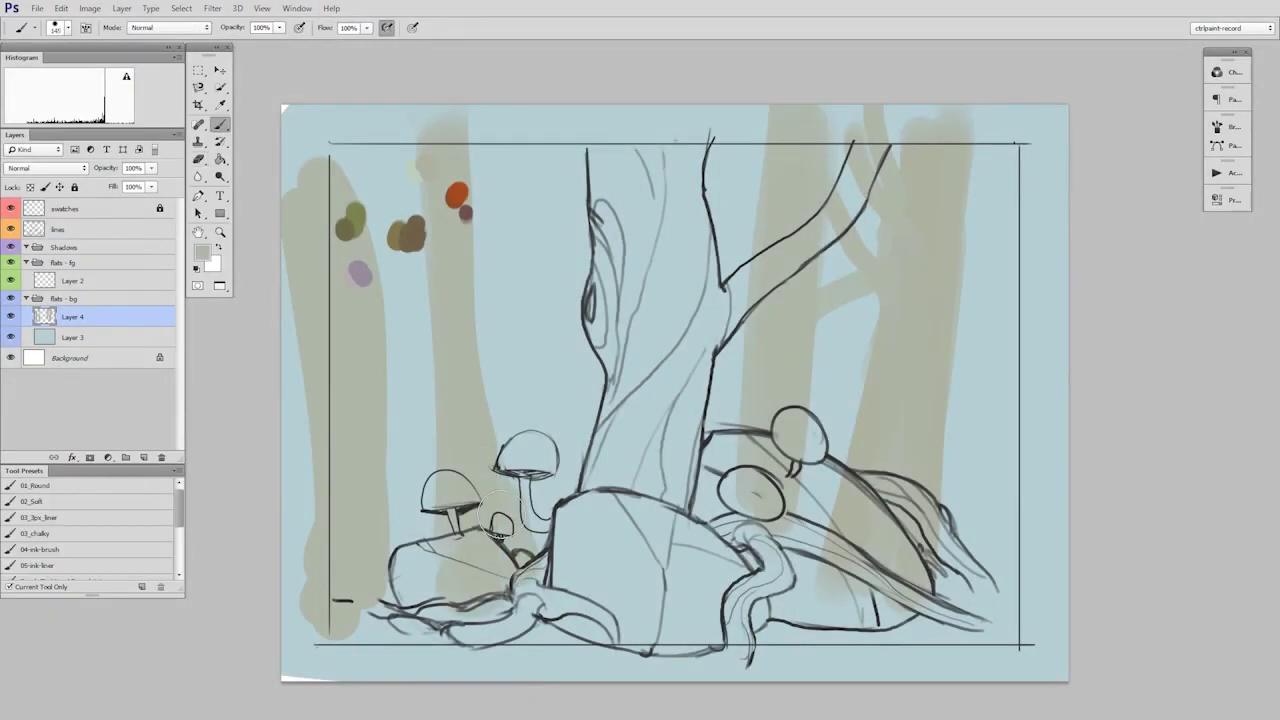
{"action": "mouse_move", "coordinate": [474, 374]}
{"action": "left_mouse_down"}
{"action": "mouse_move", "coordinate": [449, 374]}
{"action": "mouse_move", "coordinate": [435, 413]}
{"action": "left_mouse_up"}
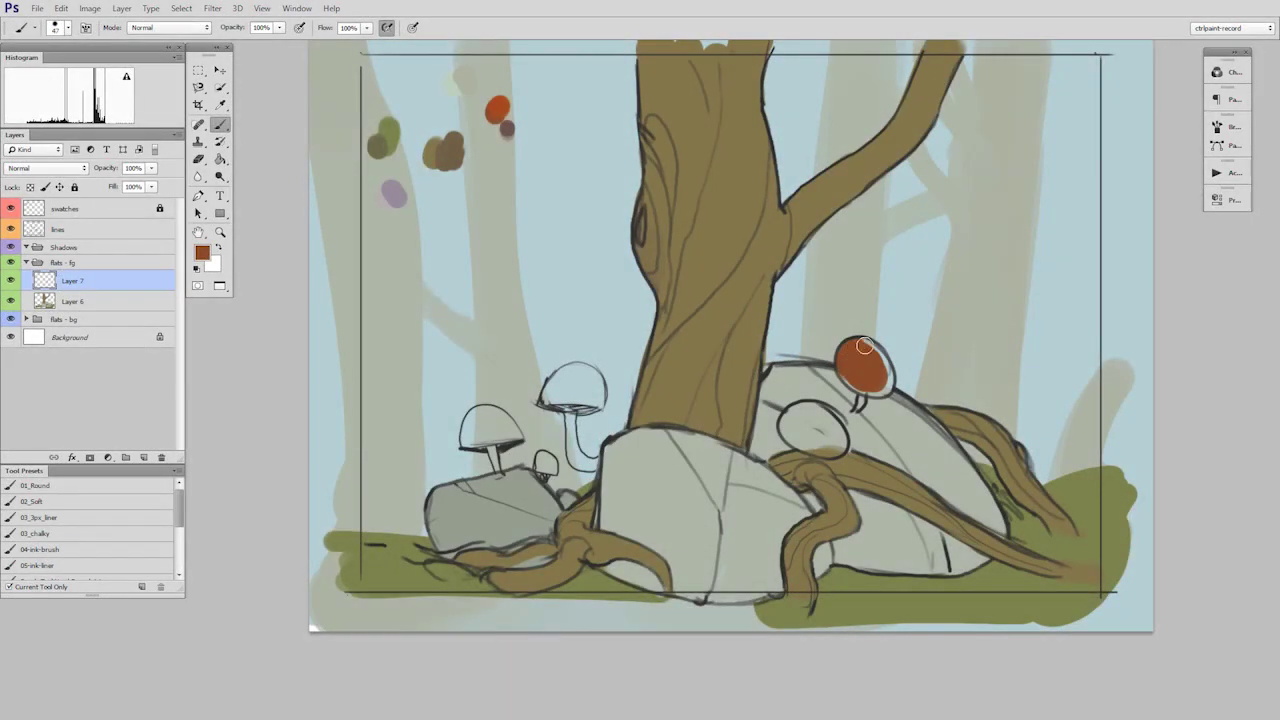
Block in the mushroom caps in flat red-brown on Layer 7, using the eraser to tidy their edges.
{"action": "left_click_drag", "start_coordinate": [864, 345], "coordinate": [876, 365]}
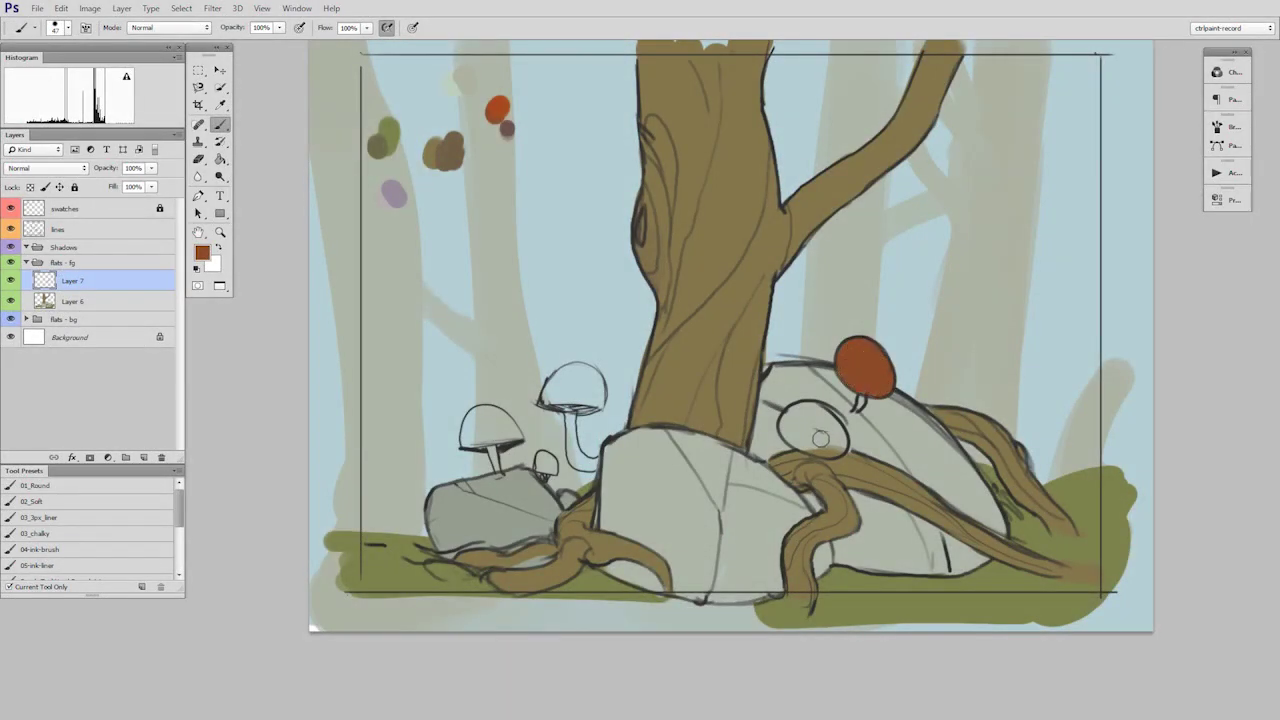
{"action": "mouse_move", "coordinate": [820, 438]}
{"action": "left_mouse_down"}
{"action": "mouse_move", "coordinate": [789, 419]}
{"action": "mouse_move", "coordinate": [835, 440]}
{"action": "mouse_move", "coordinate": [799, 438]}
{"action": "left_mouse_up"}
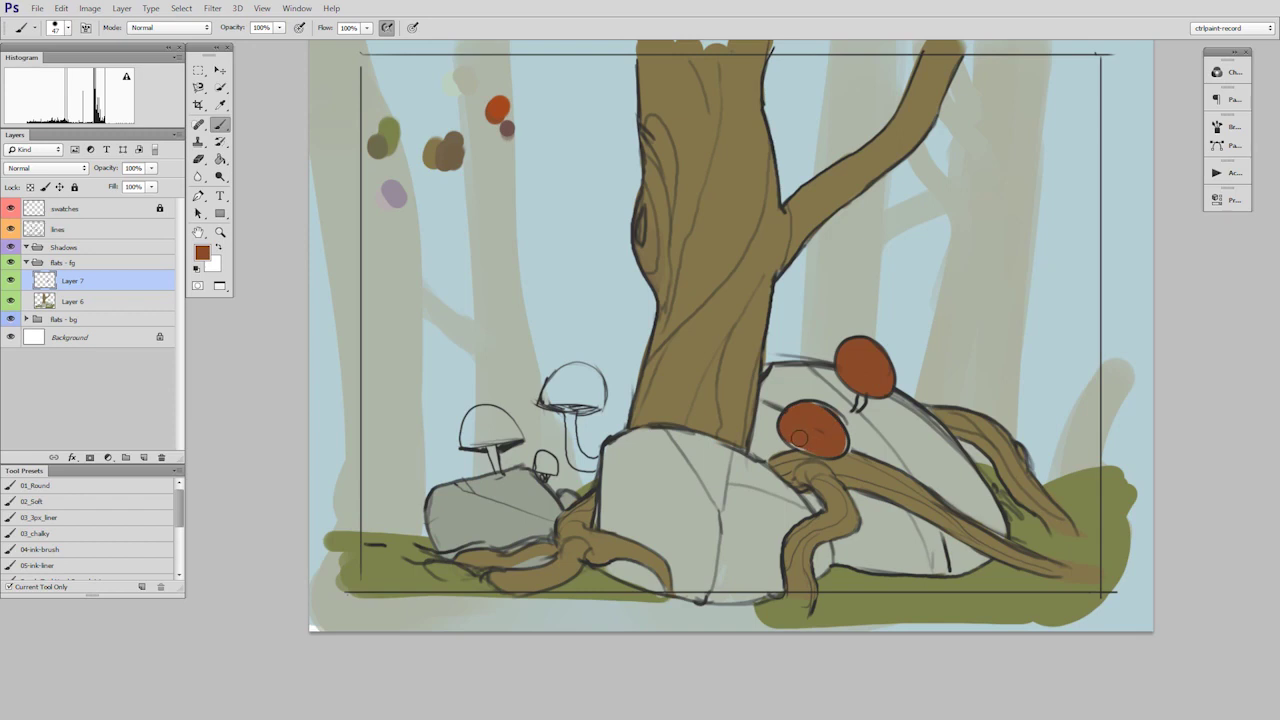
{"action": "mouse_move", "coordinate": [568, 389]}
{"action": "left_mouse_down"}
{"action": "mouse_move", "coordinate": [552, 392]}
{"action": "mouse_move", "coordinate": [590, 380]}
{"action": "mouse_move", "coordinate": [560, 390]}
{"action": "mouse_move", "coordinate": [572, 380]}
{"action": "left_mouse_up"}
{"action": "key", "text": "e"}
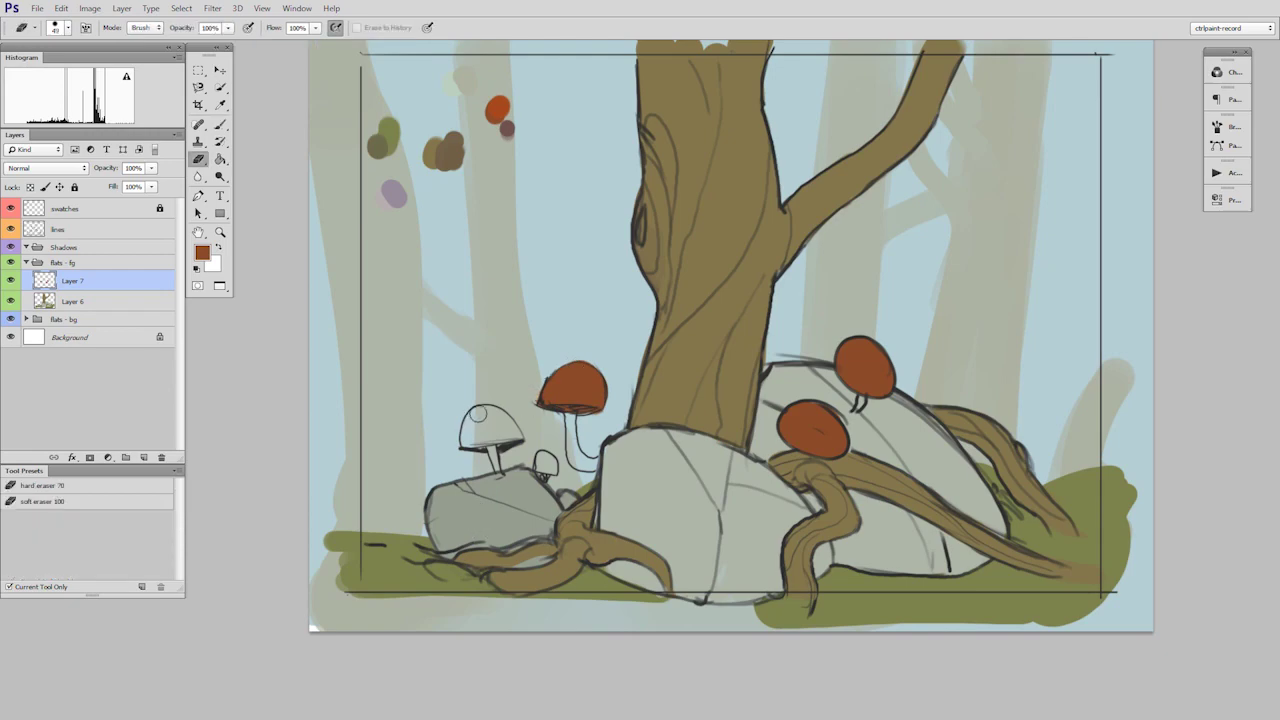
{"action": "left_click_drag", "start_coordinate": [462, 425], "coordinate": [500, 430]}
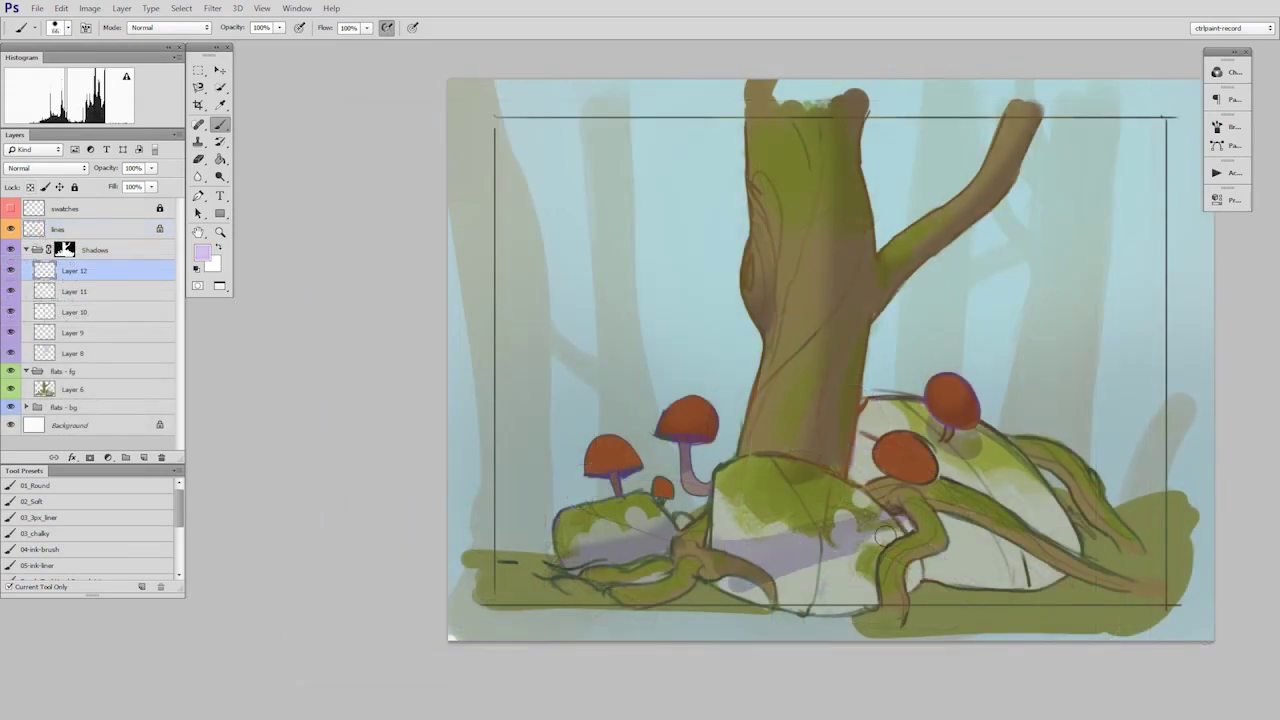
Paint a lavender shadow across the lower front rock on Layer 12, shaping its upper edge with the eraser and shading beneath the left root.
{"action": "mouse_move", "coordinate": [885, 535]}
{"action": "left_mouse_down"}
{"action": "mouse_move", "coordinate": [849, 586]}
{"action": "mouse_move", "coordinate": [788, 604]}
{"action": "left_mouse_up"}
{"action": "key", "text": "e"}
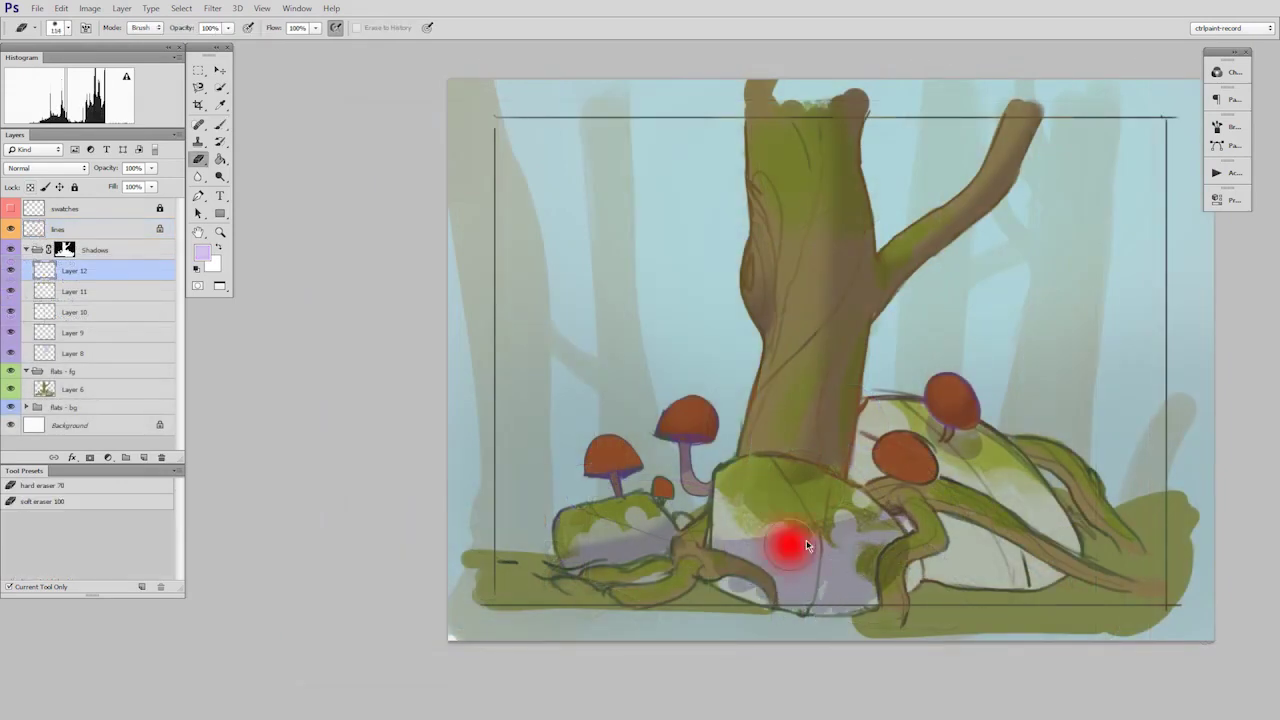
{"action": "mouse_move", "coordinate": [786, 537]}
{"action": "left_mouse_down"}
{"action": "mouse_move", "coordinate": [878, 516]}
{"action": "mouse_move", "coordinate": [890, 526]}
{"action": "left_mouse_up"}
{"action": "key", "text": "b"}
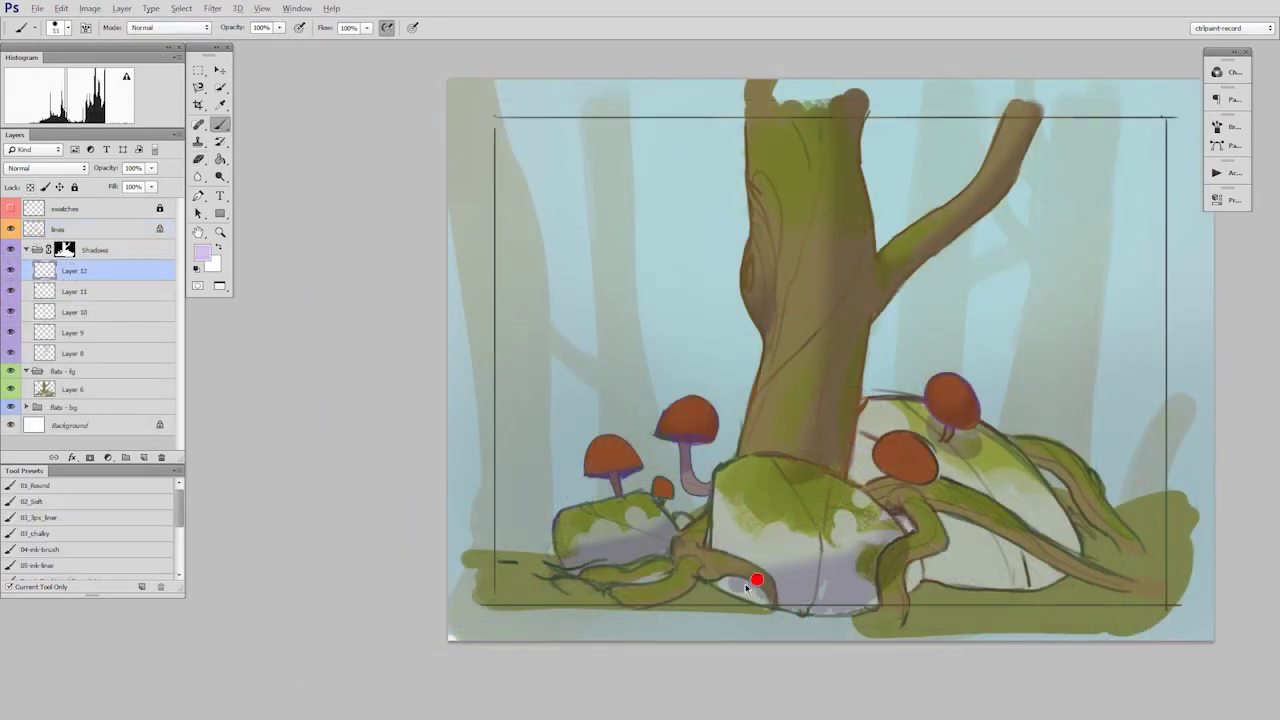
{"action": "key", "text": "e"}
{"action": "key", "text": "b"}
{"action": "left_click_drag", "start_coordinate": [718, 582], "coordinate": [761, 592]}
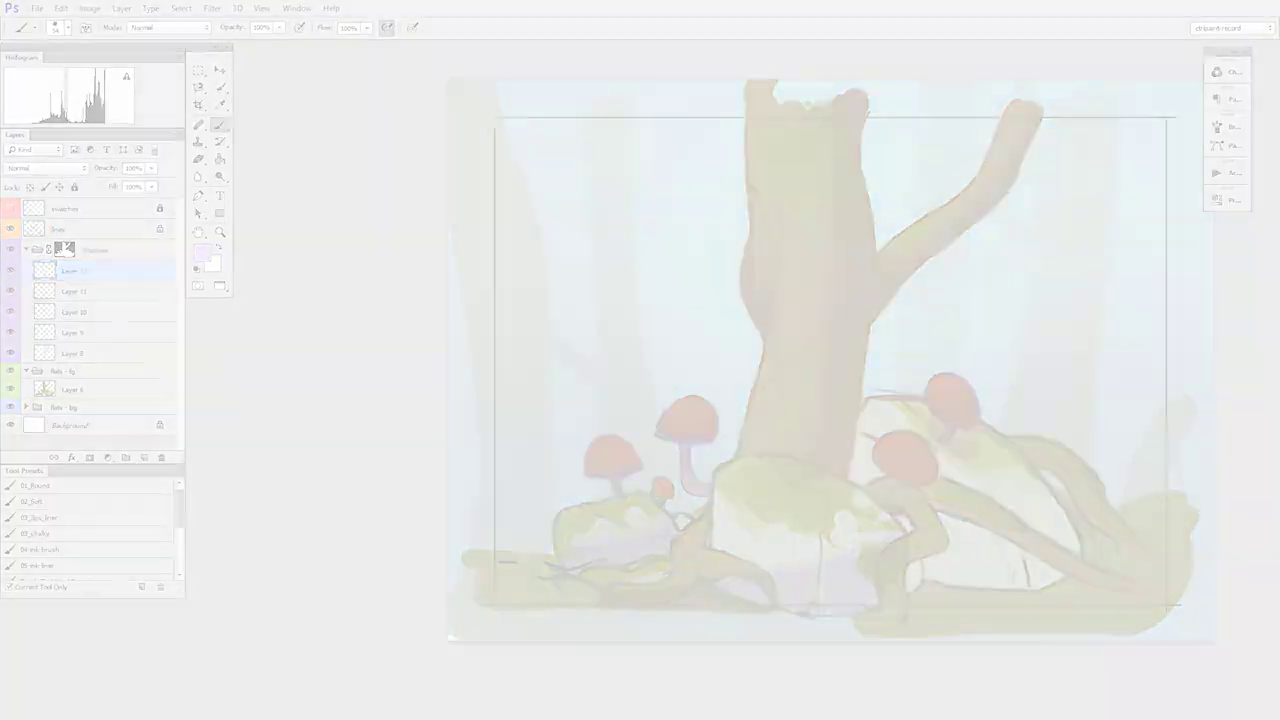